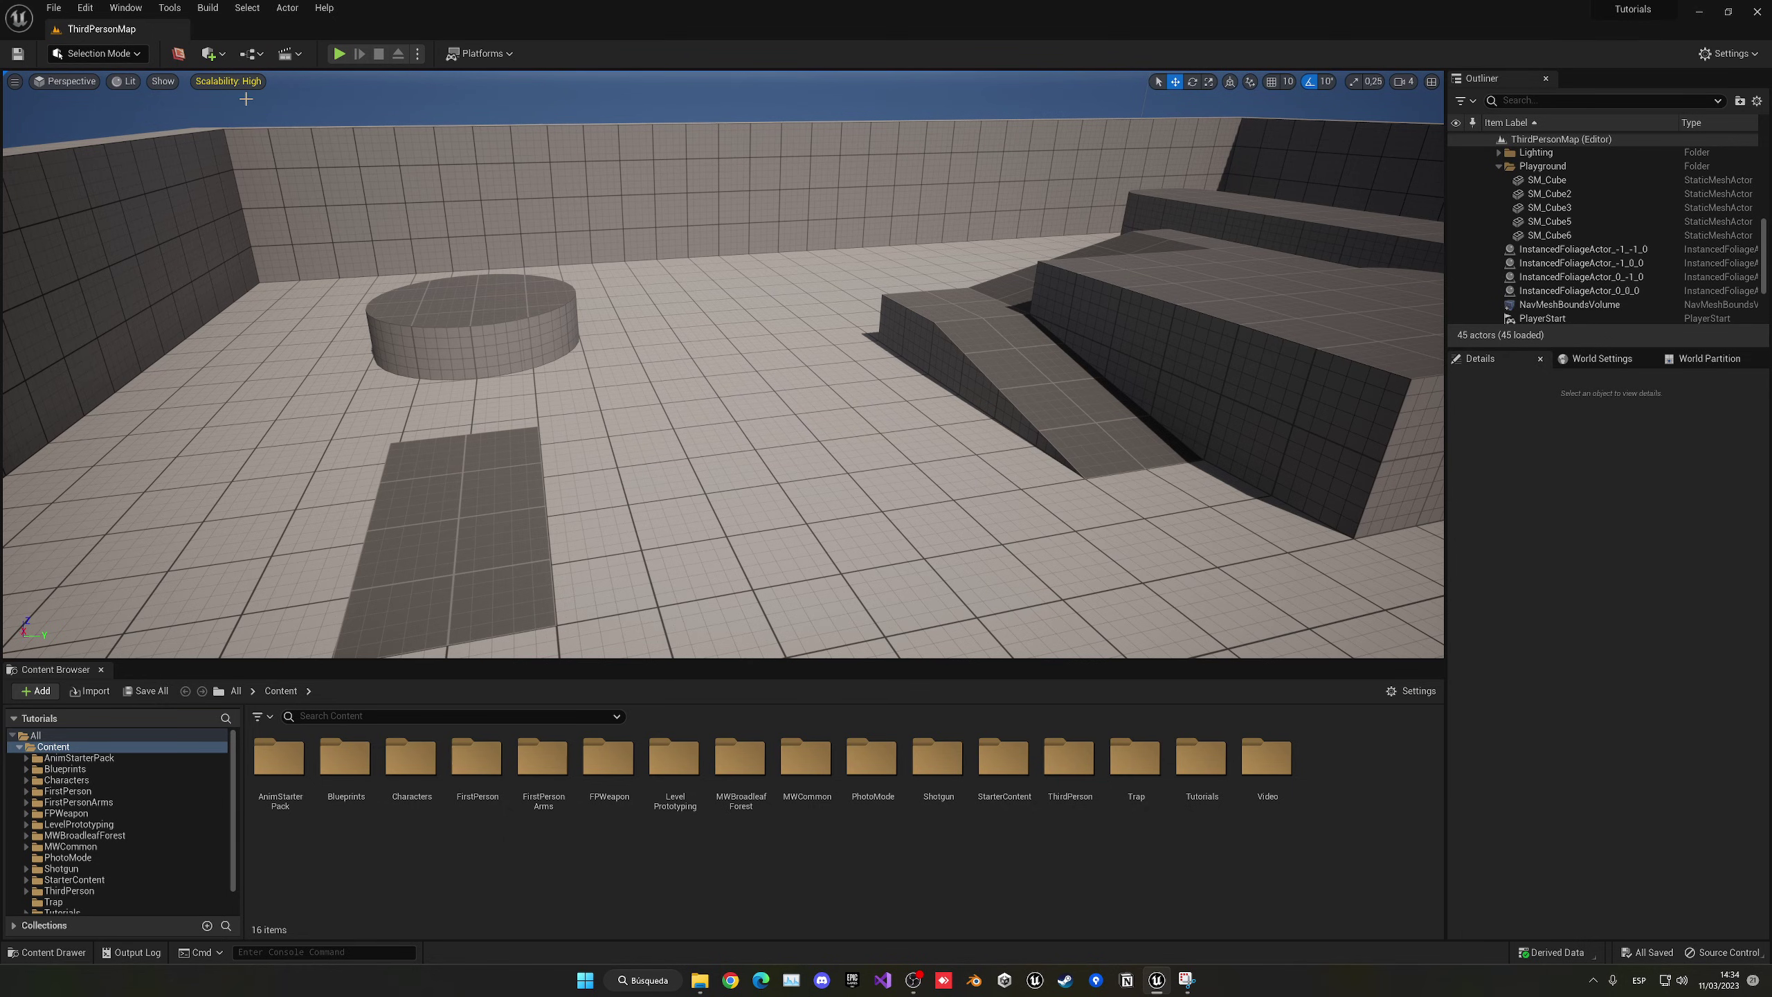
Add a Spot Light to the level and raise it to about Y 1168, Z 292, near the ramp
click(210, 54)
mouse_move(258, 183)
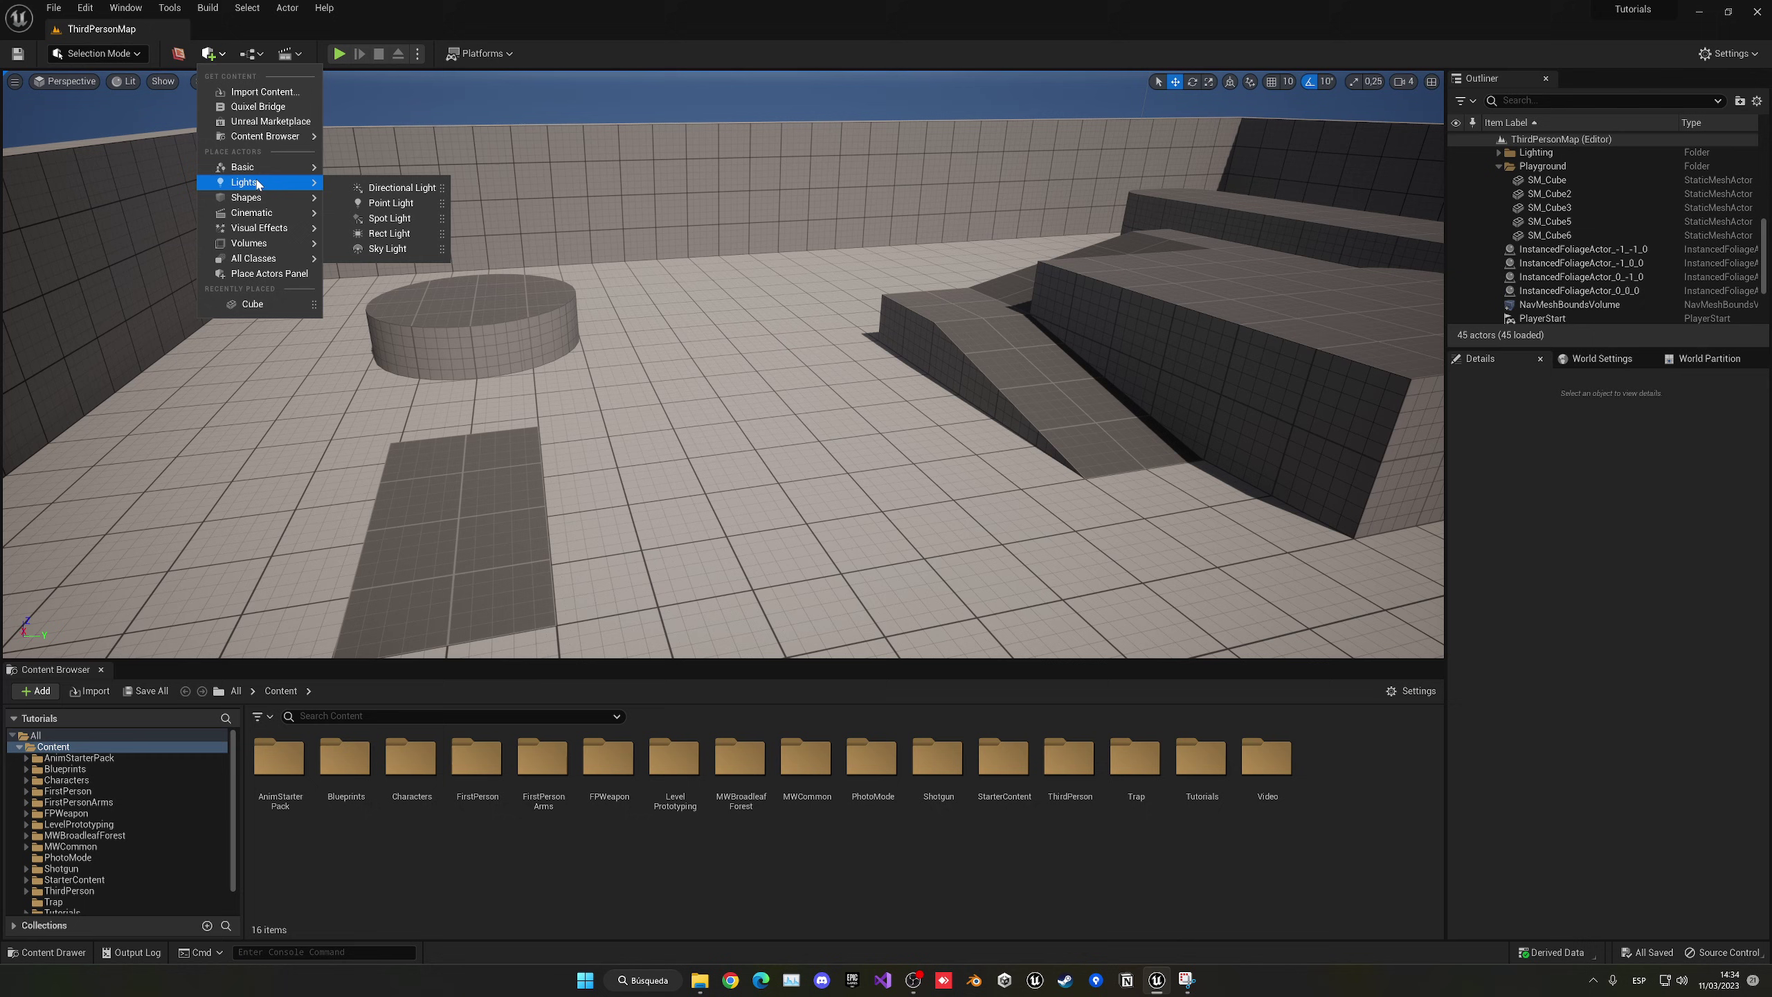
click(404, 220)
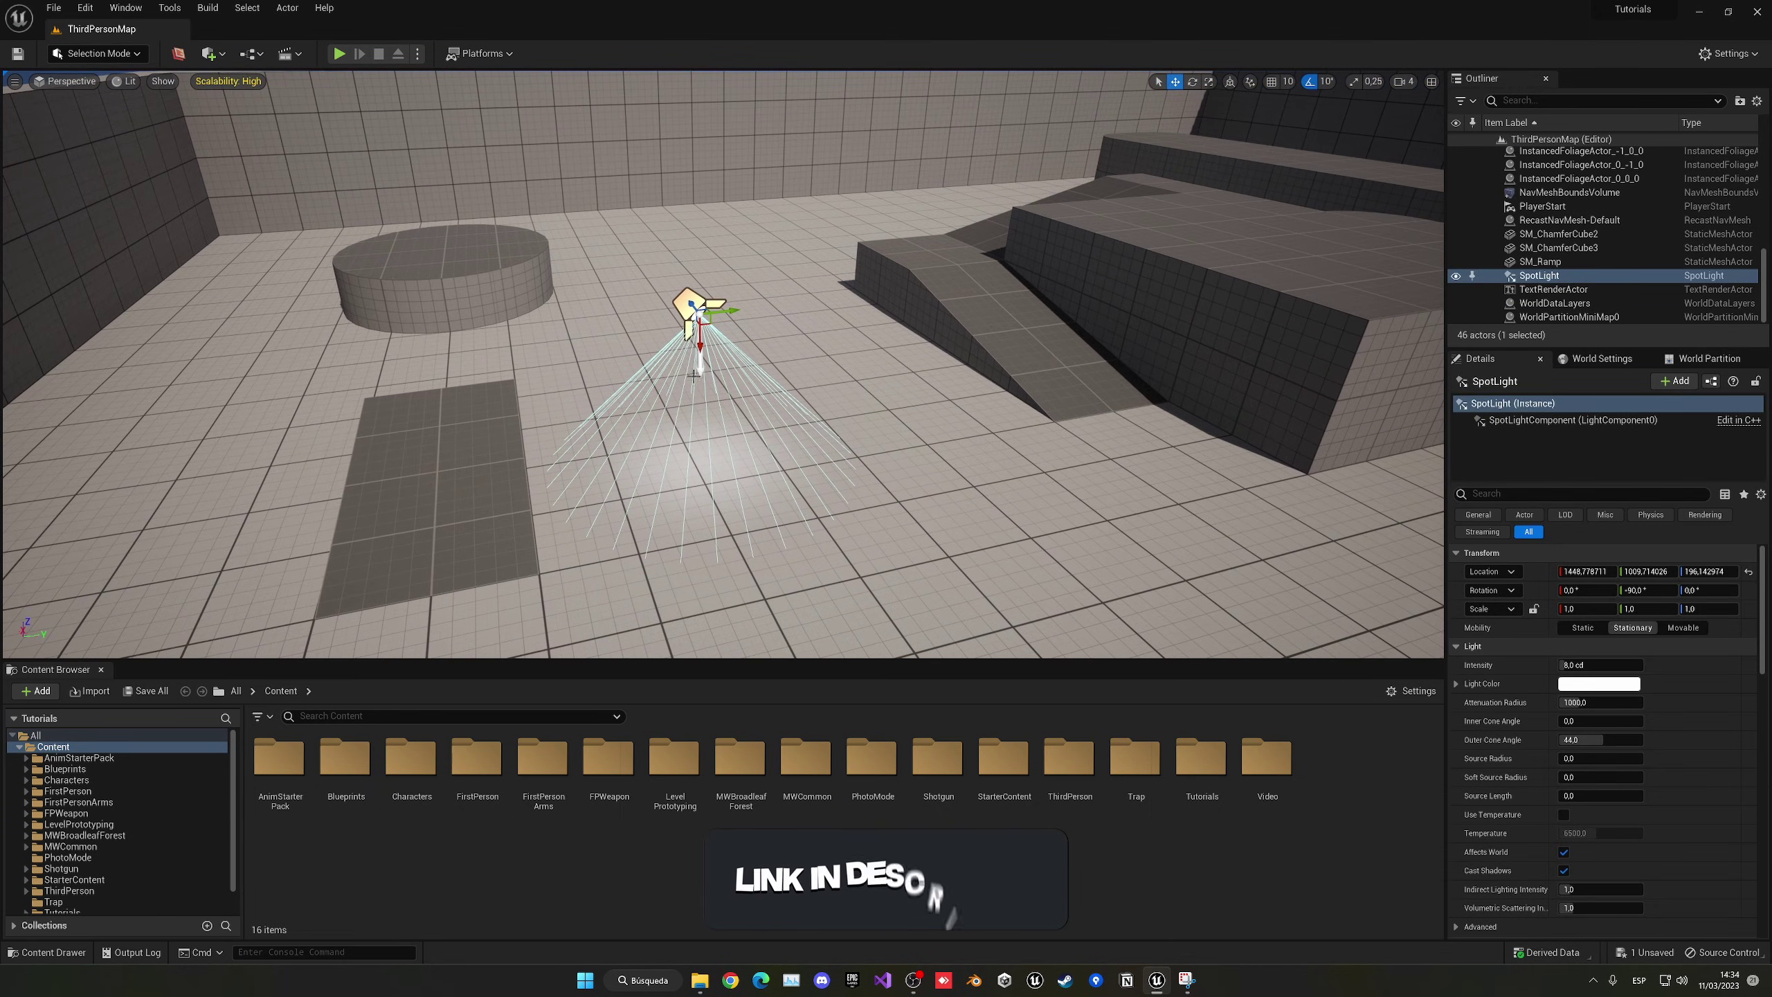
drag(702, 347, 861, 221)
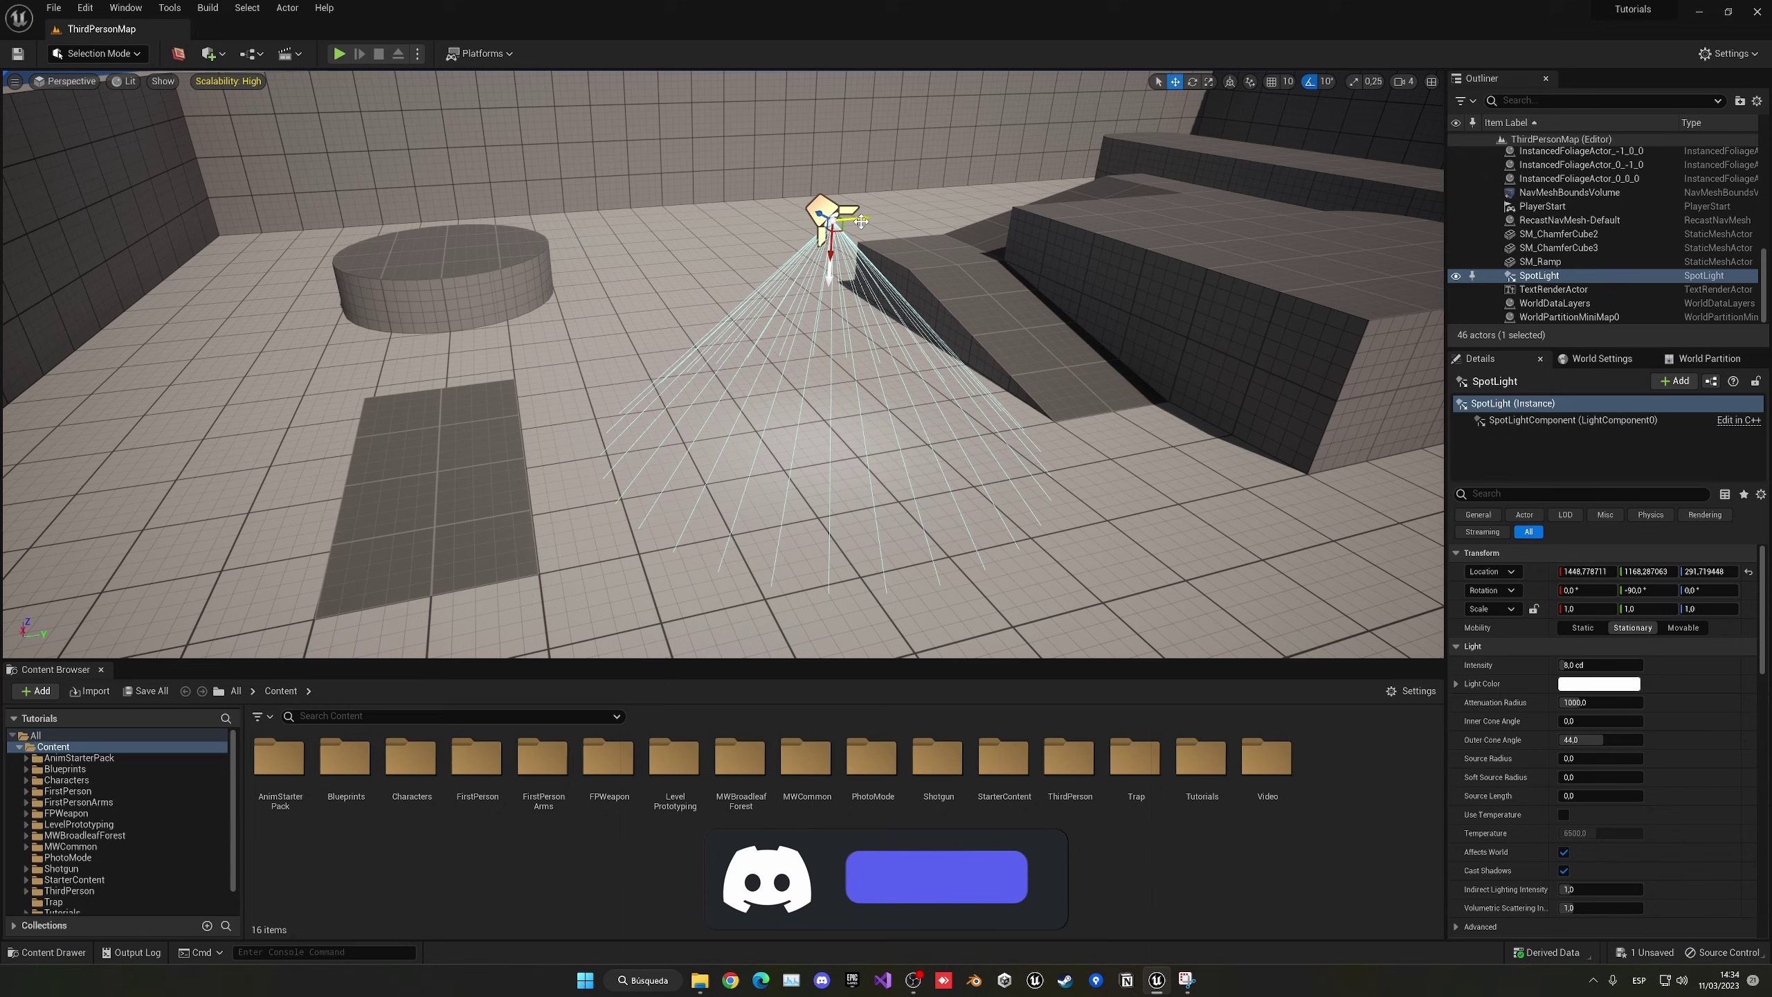
Set the spot light's intensity to 160 cd and narrow its outer cone angle to about 23.4
drag(1598, 665, 1322, 665)
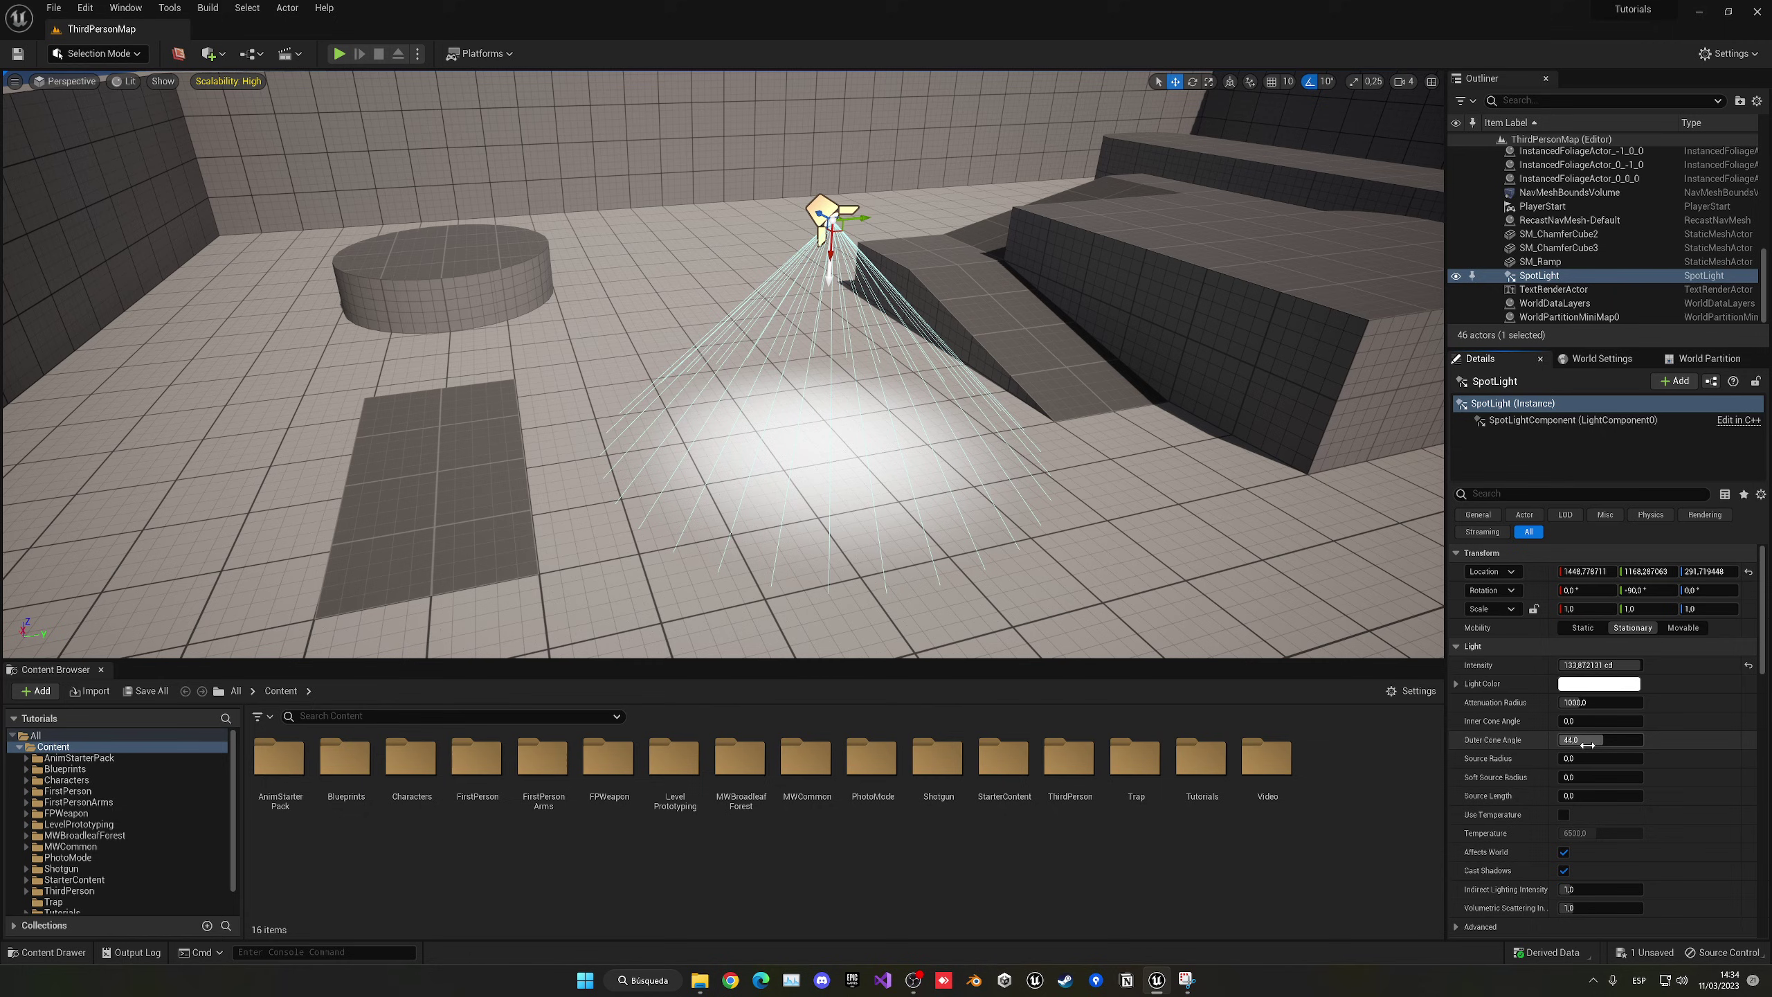
mouse_move(1583, 739)
mouse_down()
mouse_move(1511, 740)
mouse_move(1588, 740)
mouse_up()
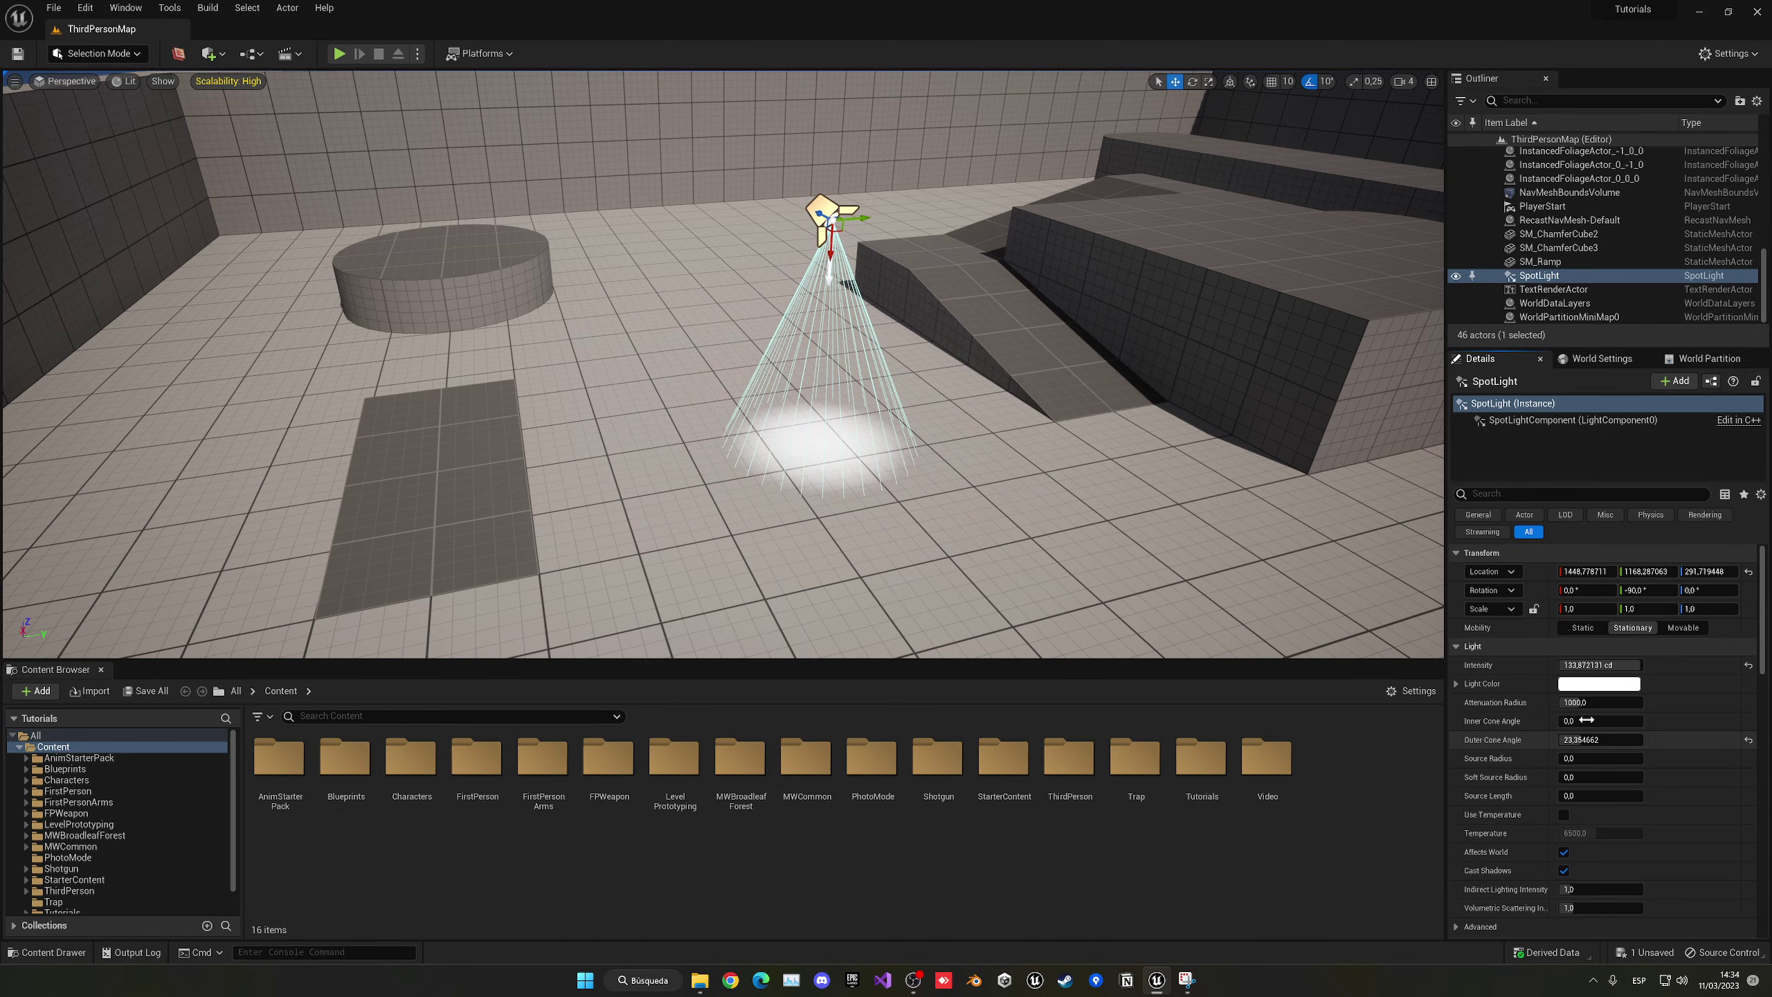
drag(1640, 664, 1643, 665)
Lower the spot light toward the floor to about Z 245
key(w)
right_drag(725, 272, 775, 286)
key(s)
drag(723, 163, 723, 223)
right_drag(779, 265, 785, 282)
key(w)
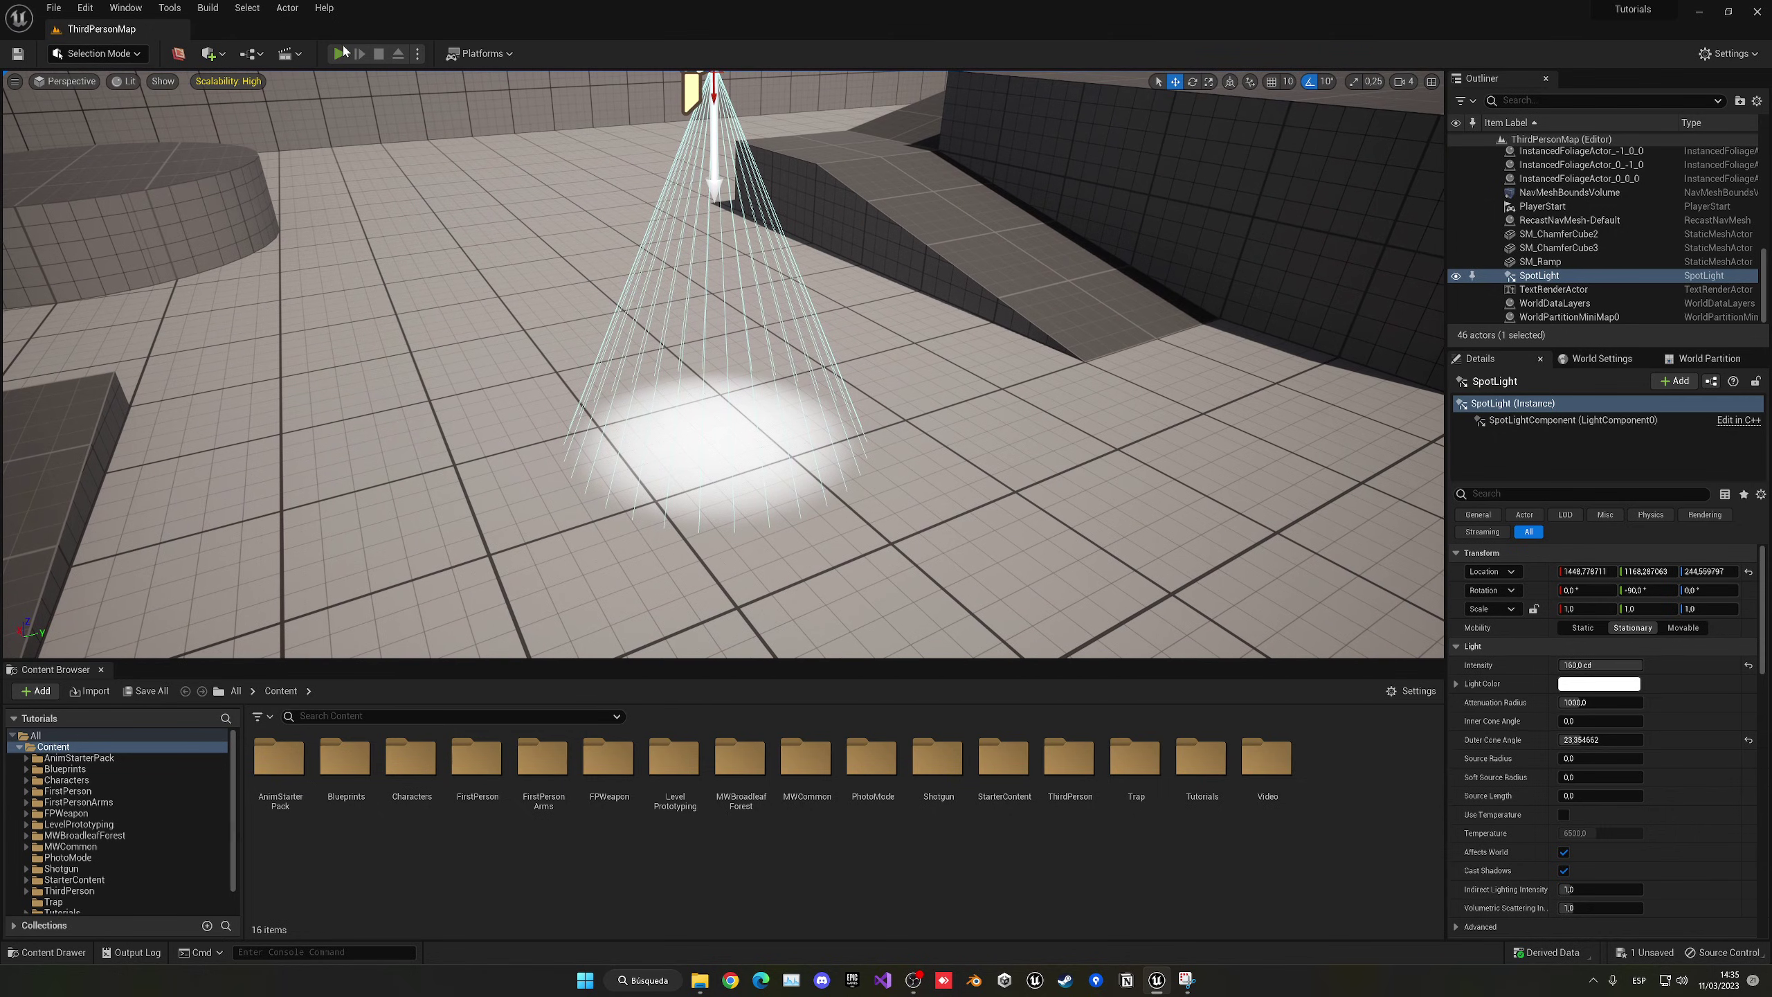
Play the level to view the spot light's pool on the floor, and stop the session
click(342, 53)
key(w)
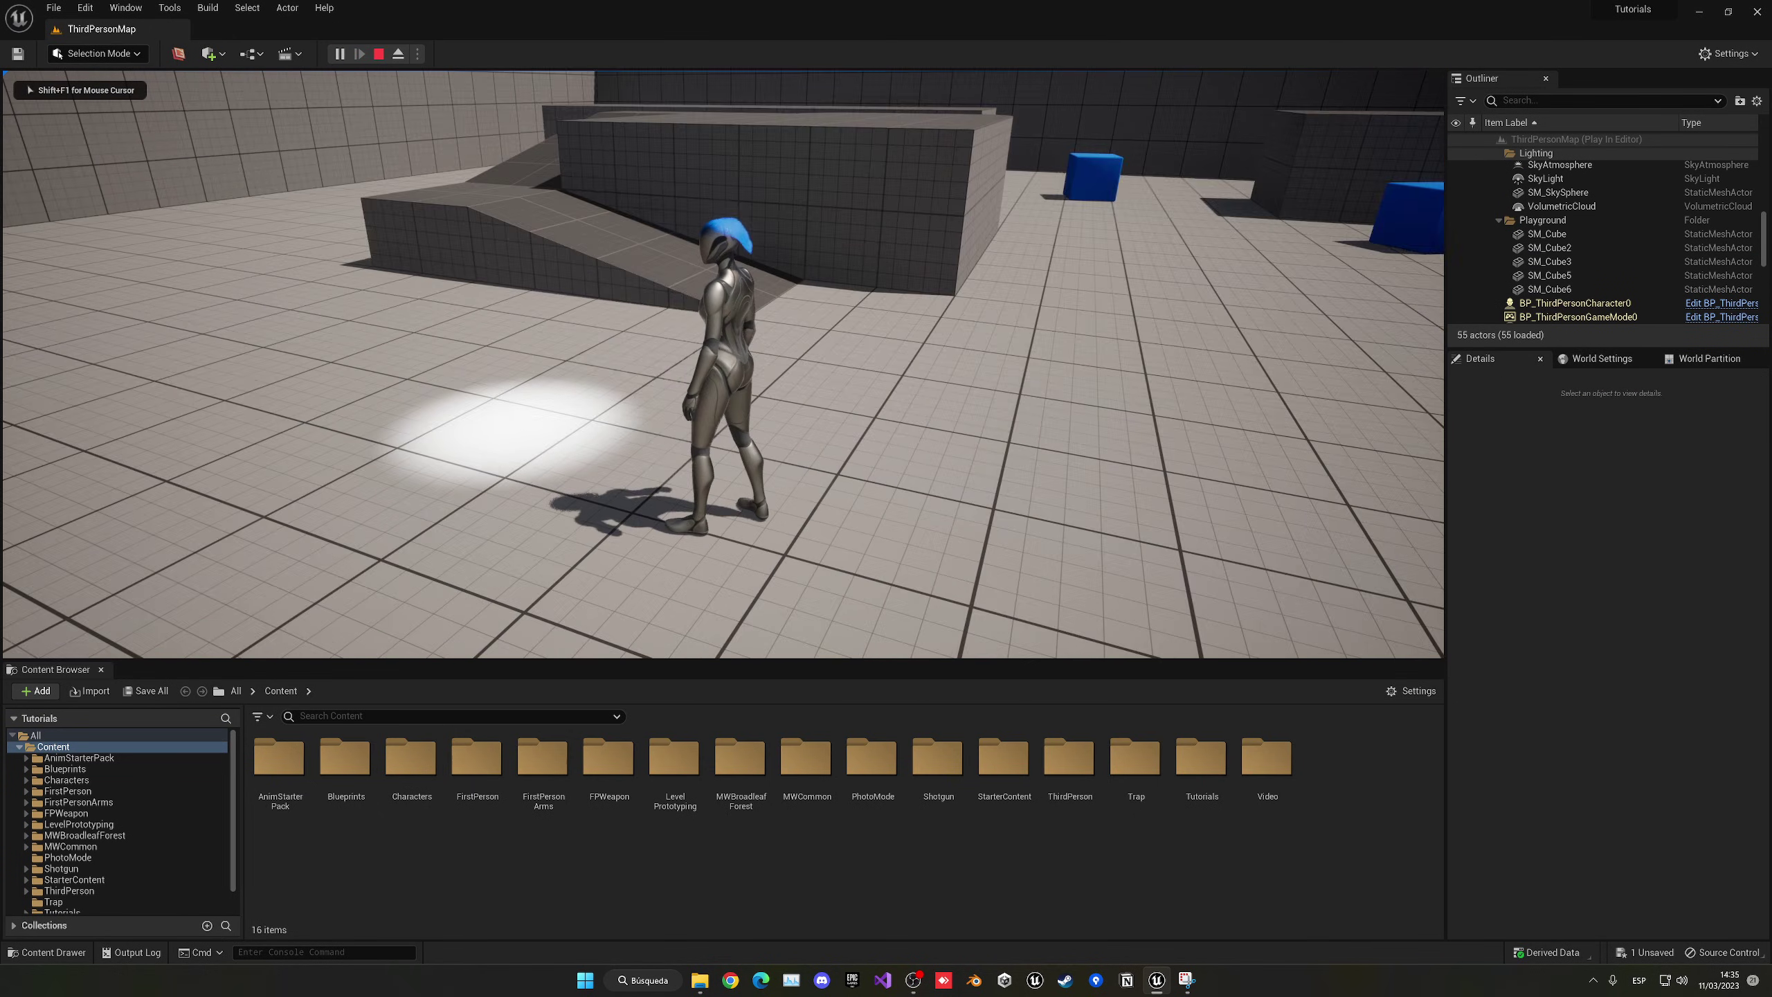
key(Escape)
mouse_move(954, 522)
right_down()
mouse_move(935, 515)
mouse_move(946, 502)
right_up()
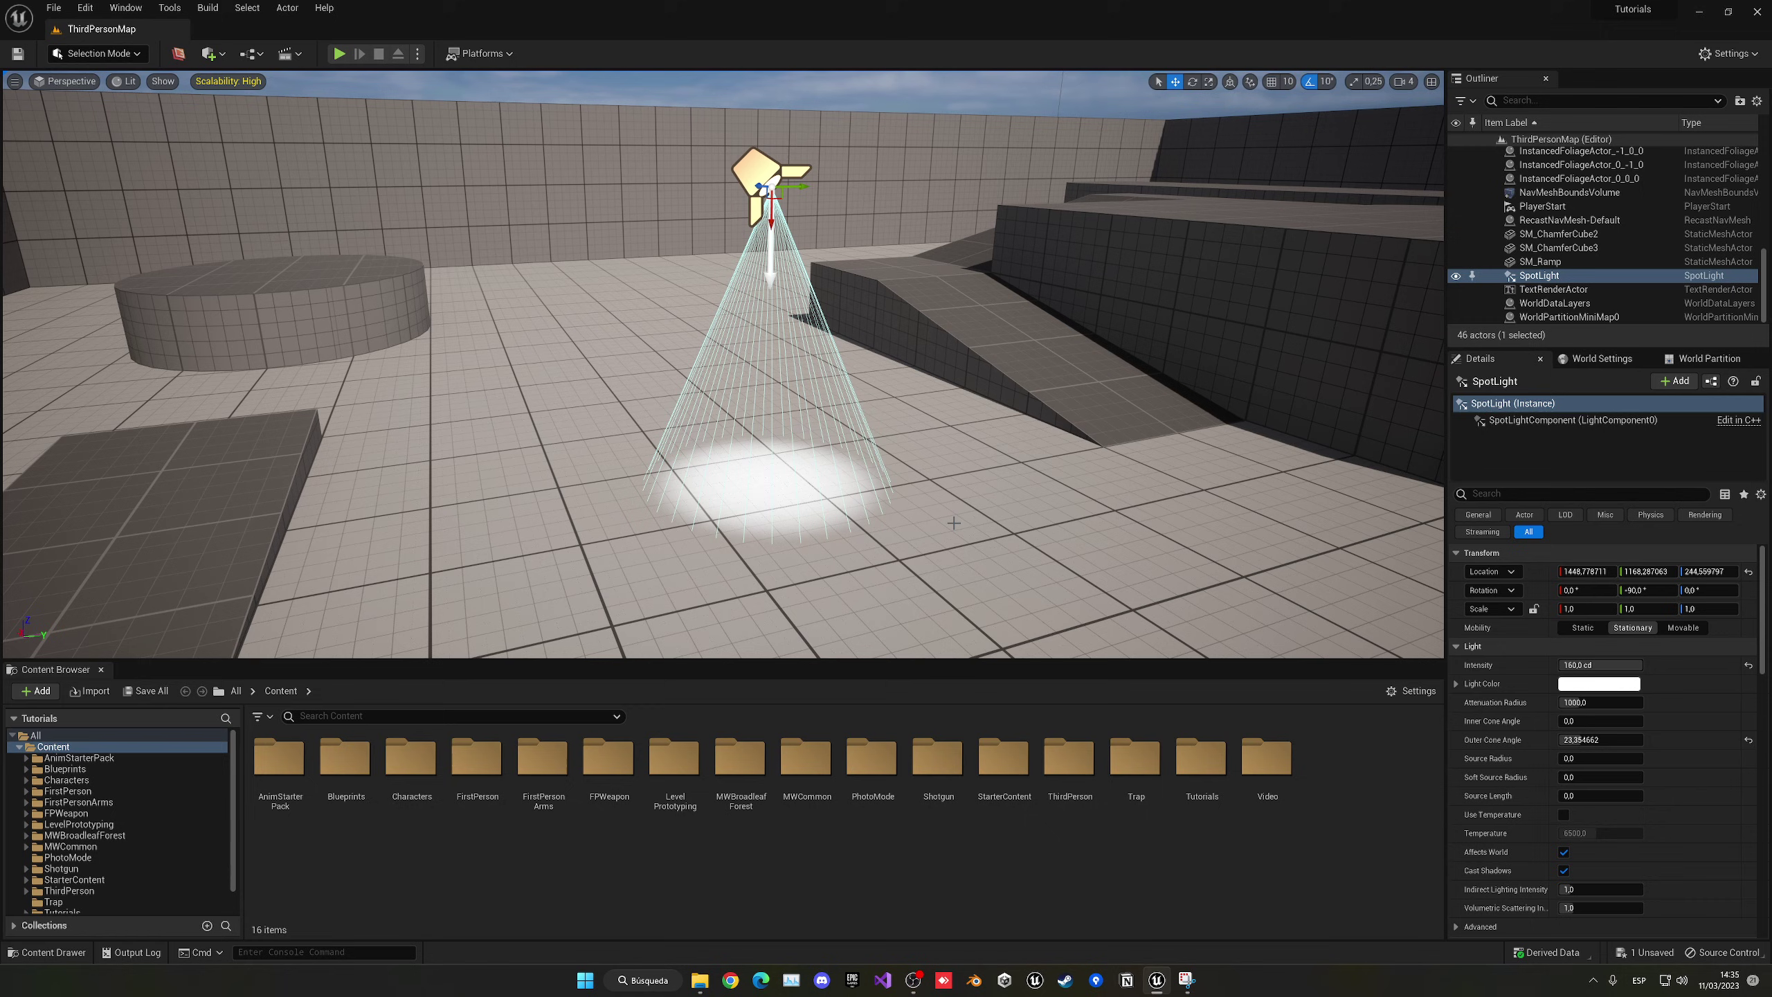
Create a new material named M_LightFlicker in the Content folder
right_click(901, 873)
click(973, 549)
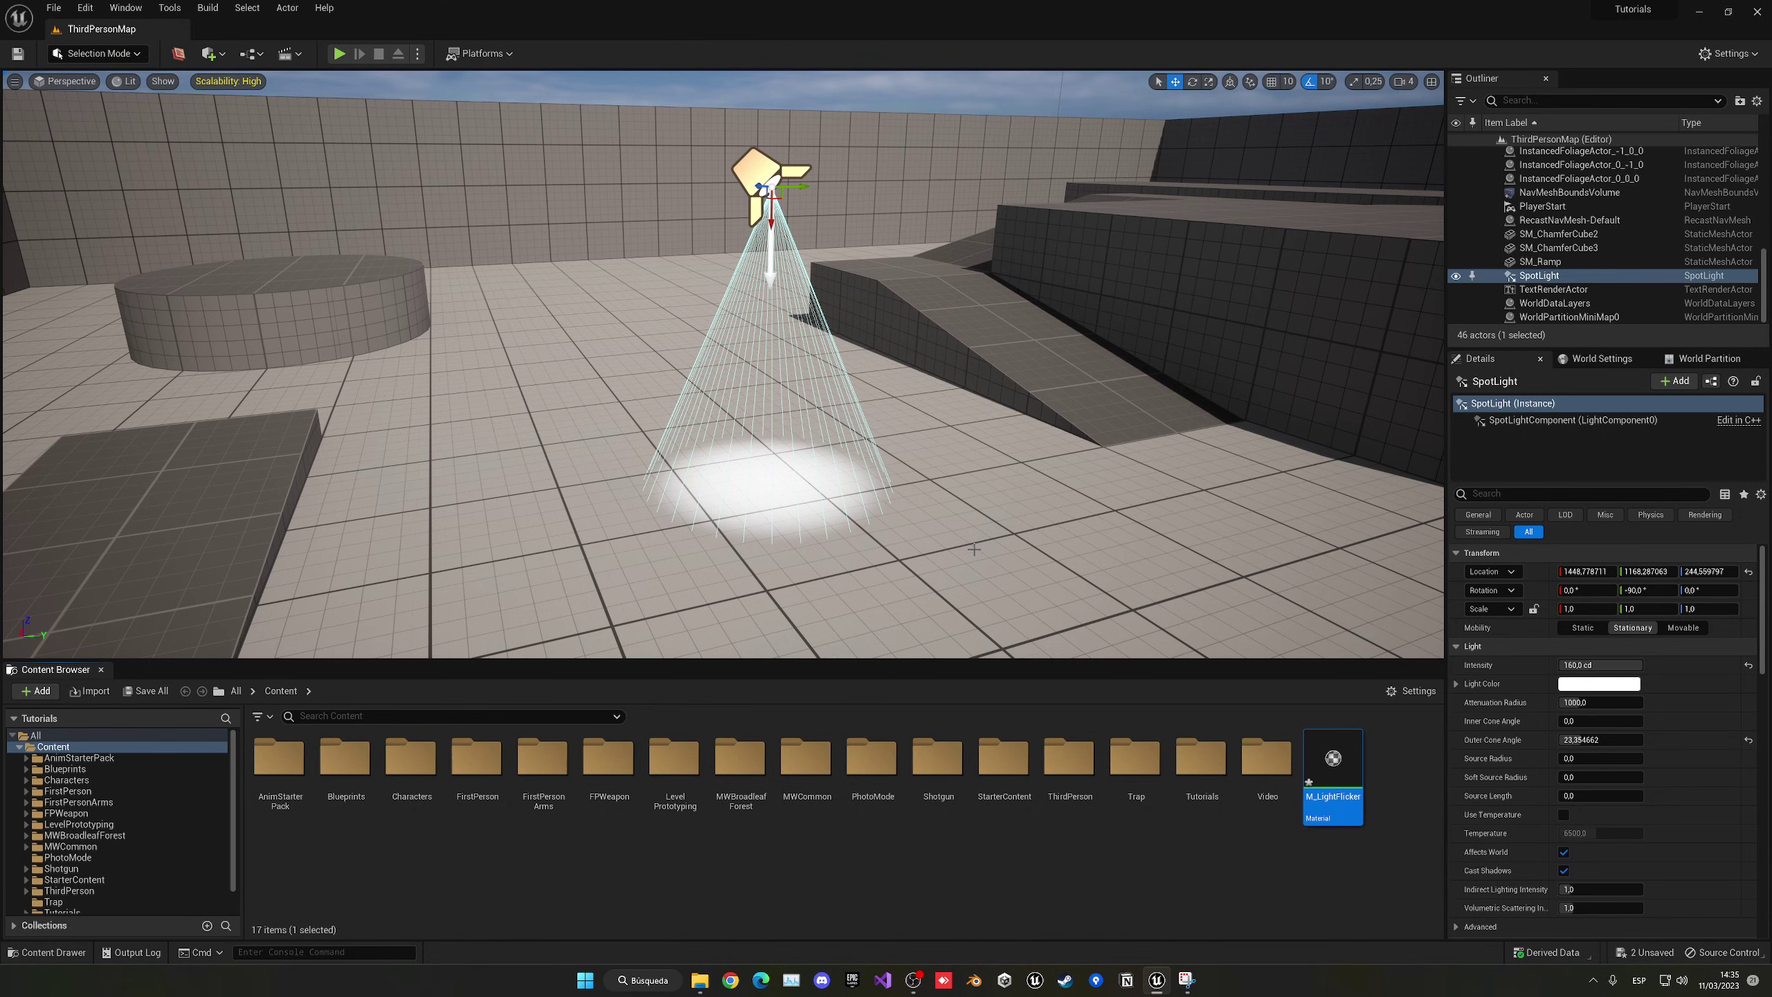
key(Return)
Dock the M_LightFlicker material editor beside the level and set its Material Domain to Light Function
drag(464, 173, 373, 29)
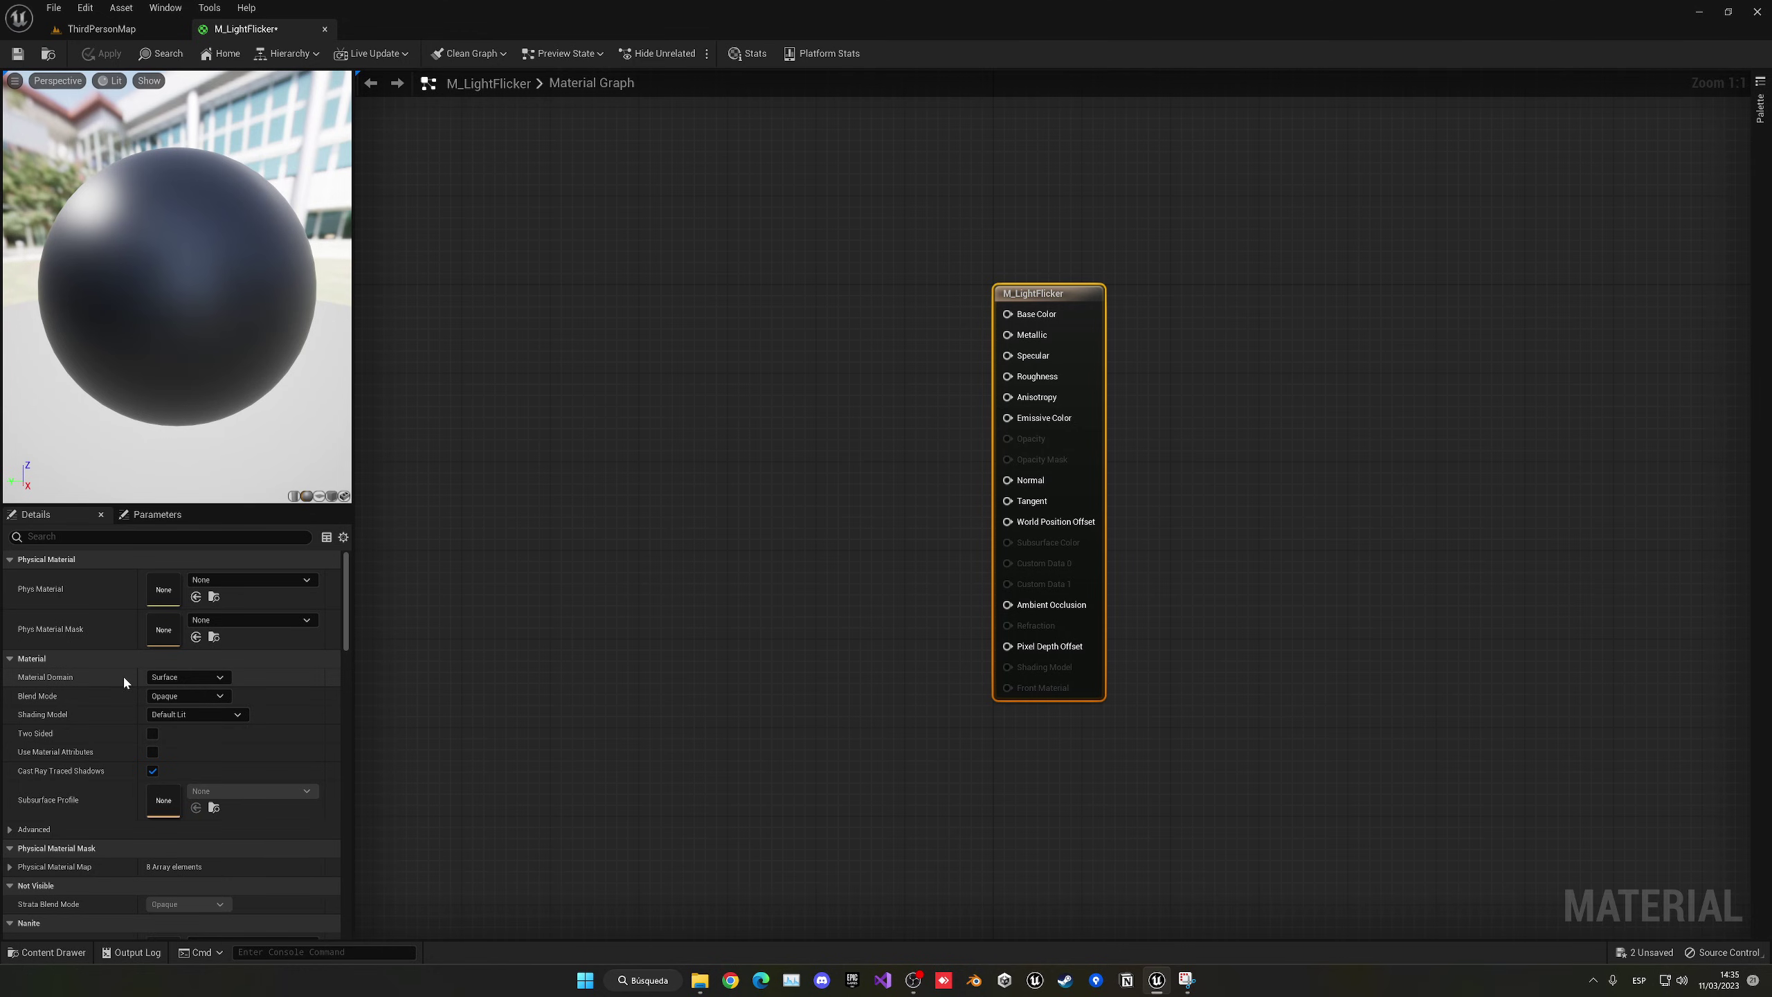
click(174, 678)
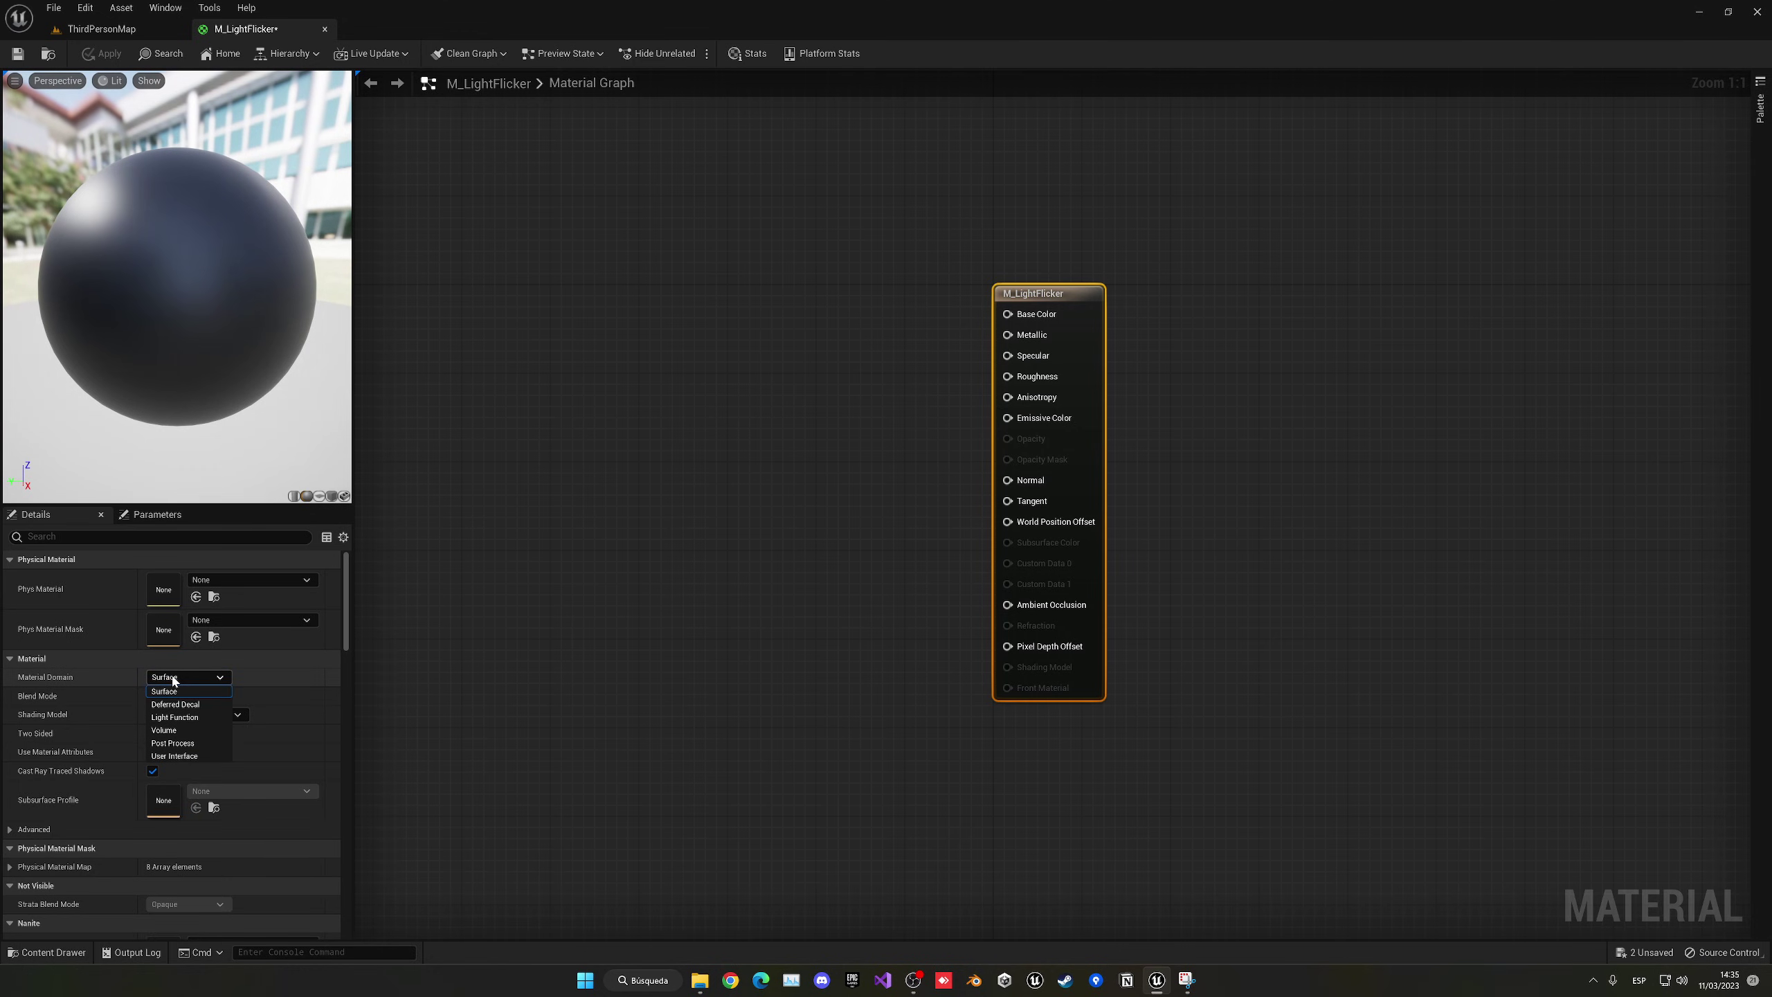
click(174, 717)
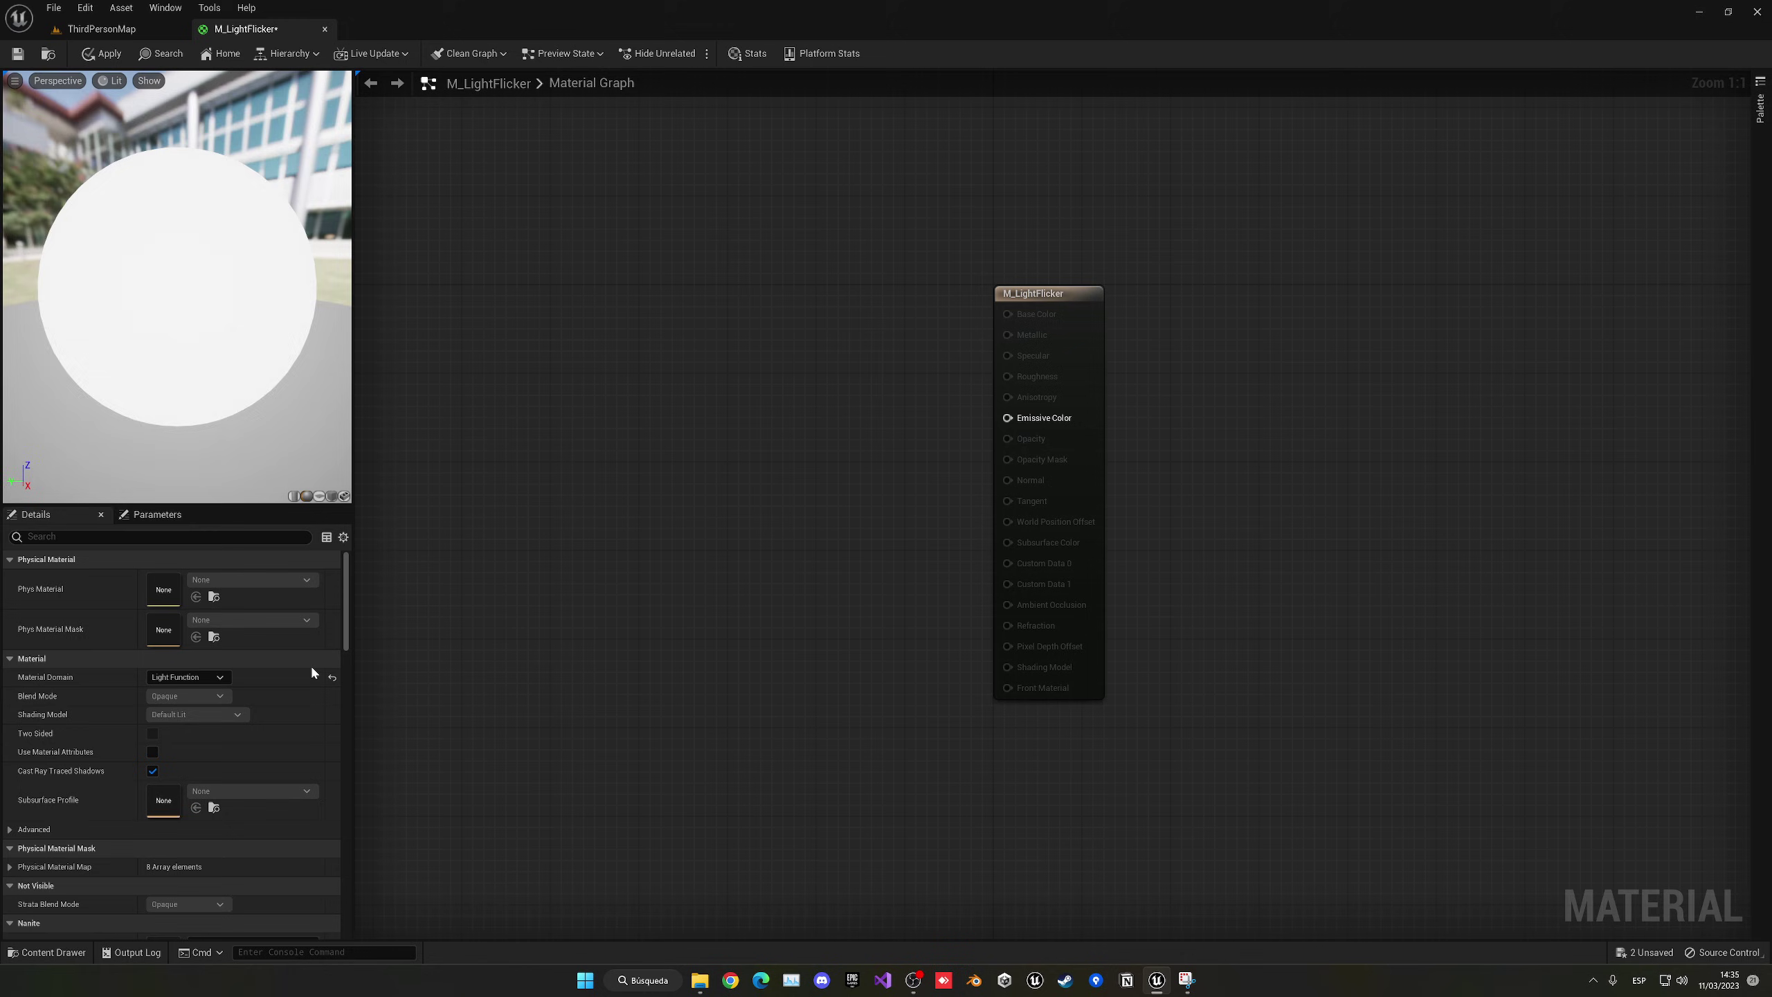
Add a Time node to the material graph and feed it into input A of a new Multiply node
right_drag(696, 585, 771, 590)
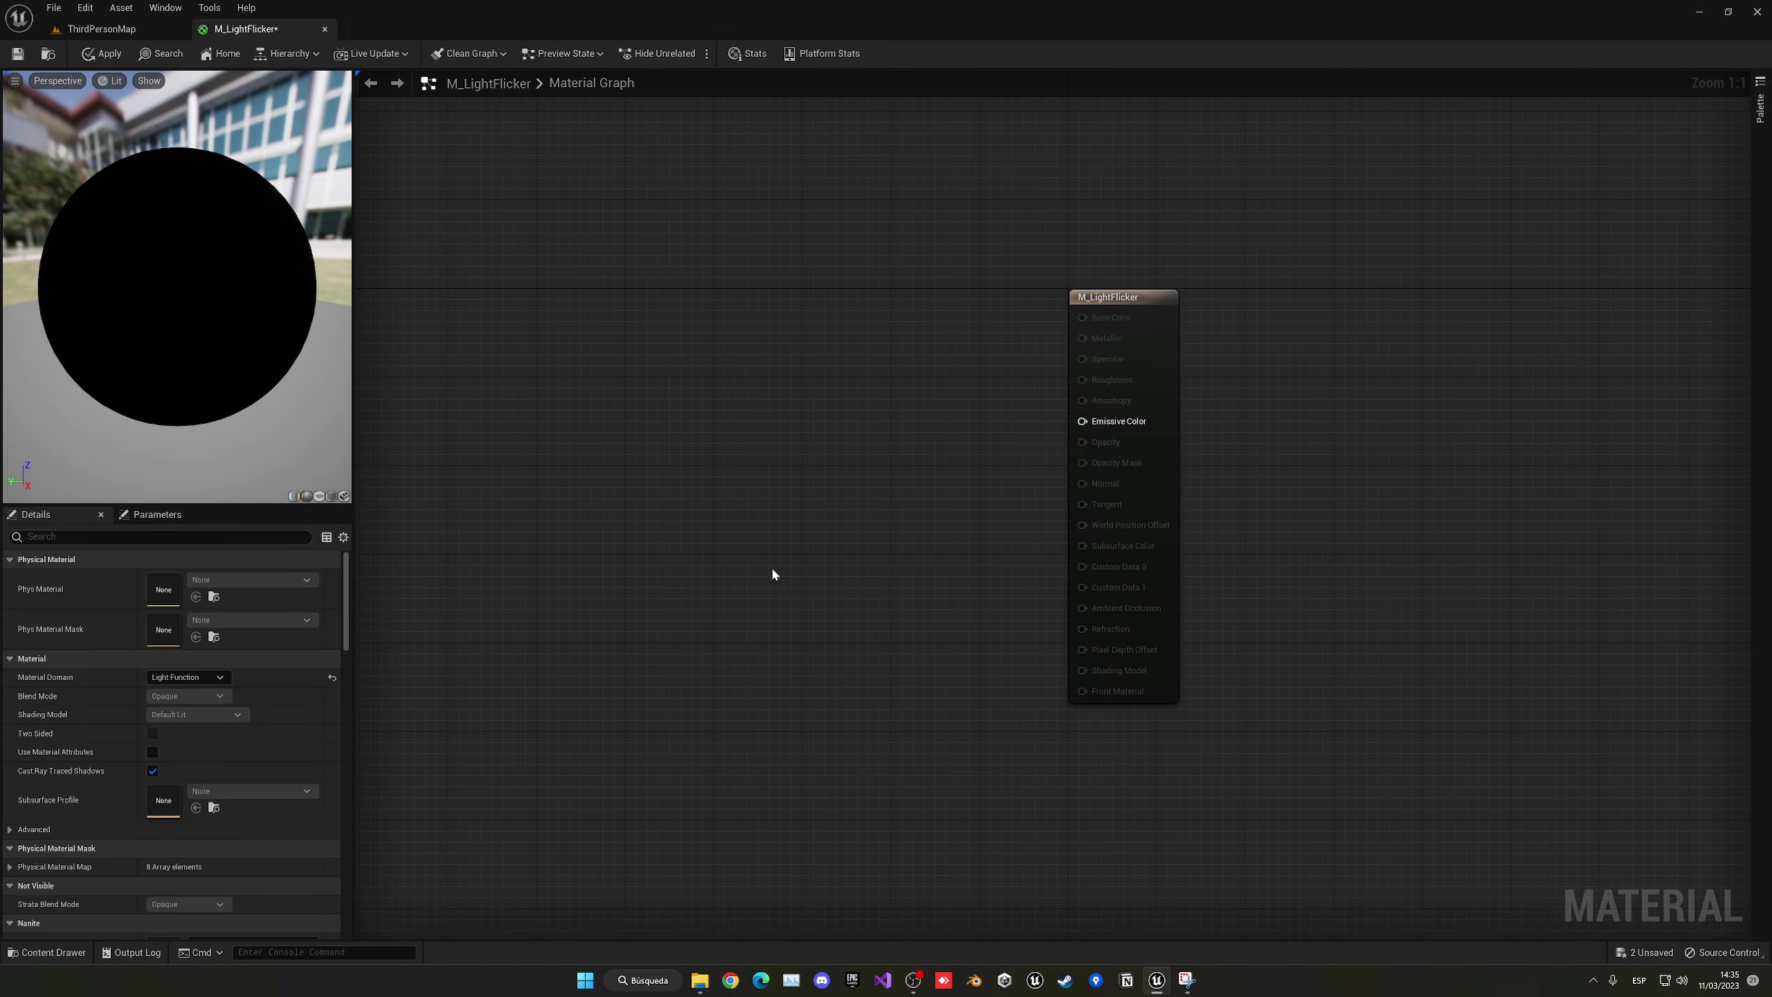
right_click(740, 389)
text(time)
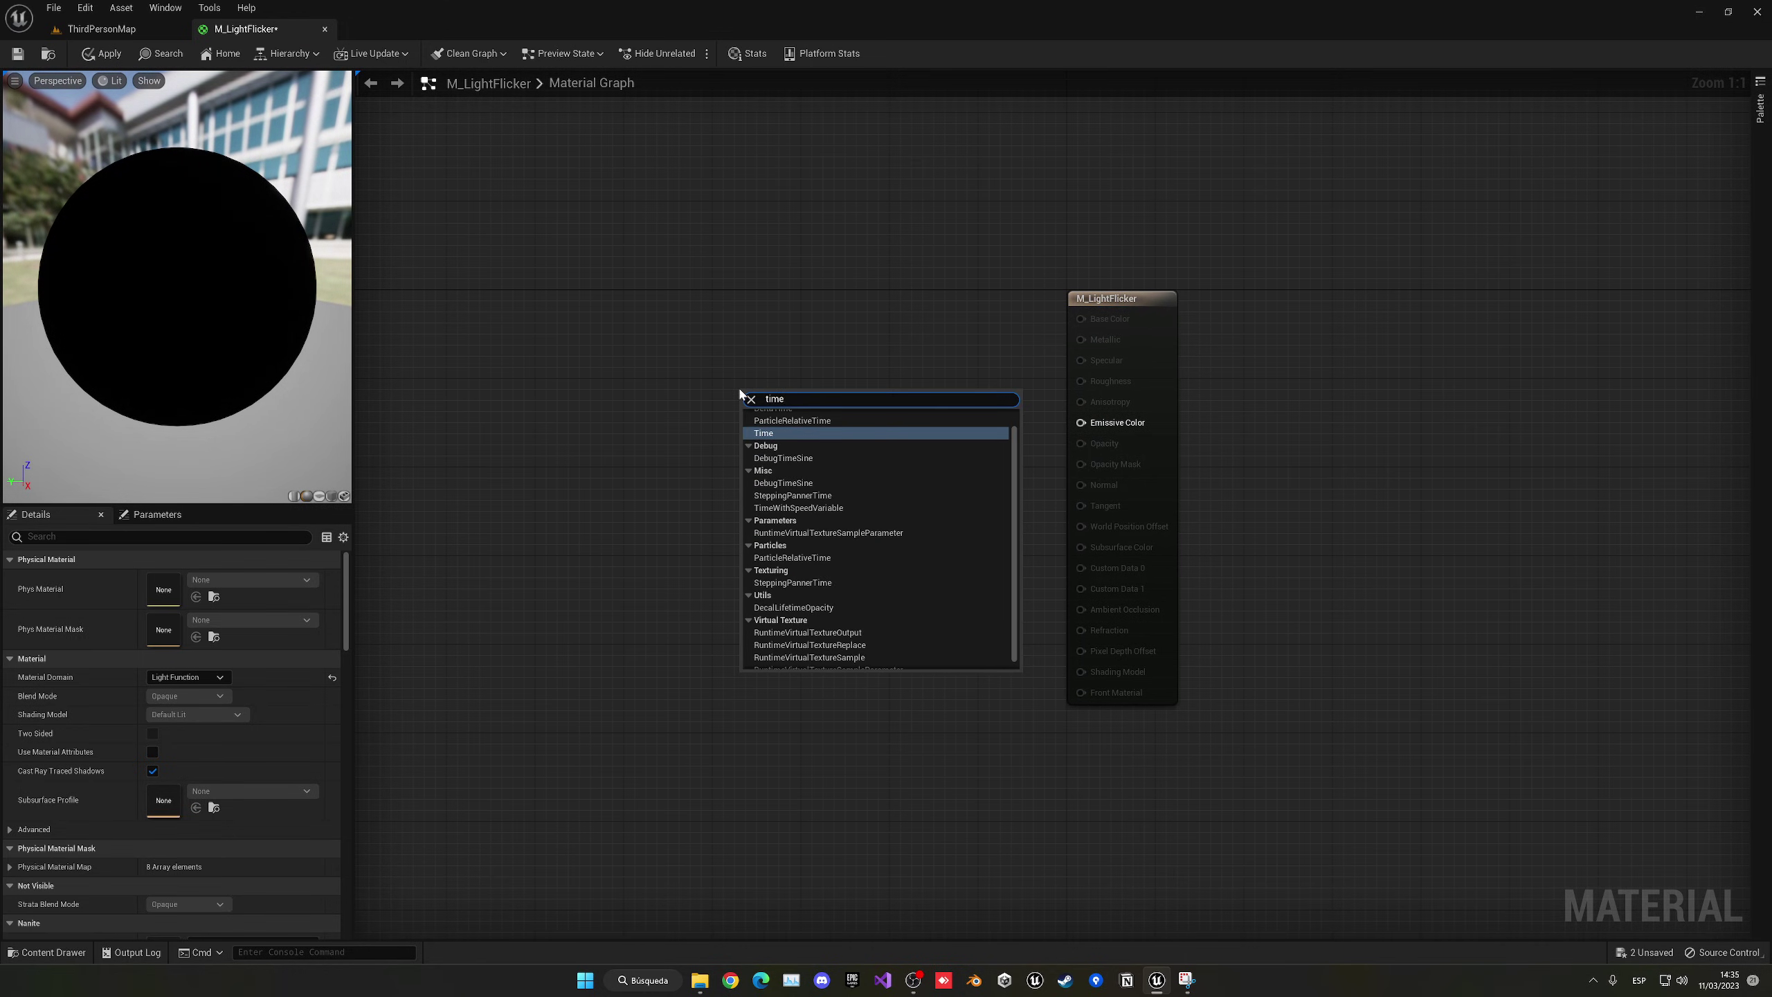
key(Return)
mouse_move(778, 419)
mouse_down()
mouse_move(662, 375)
mouse_move(769, 402)
mouse_up()
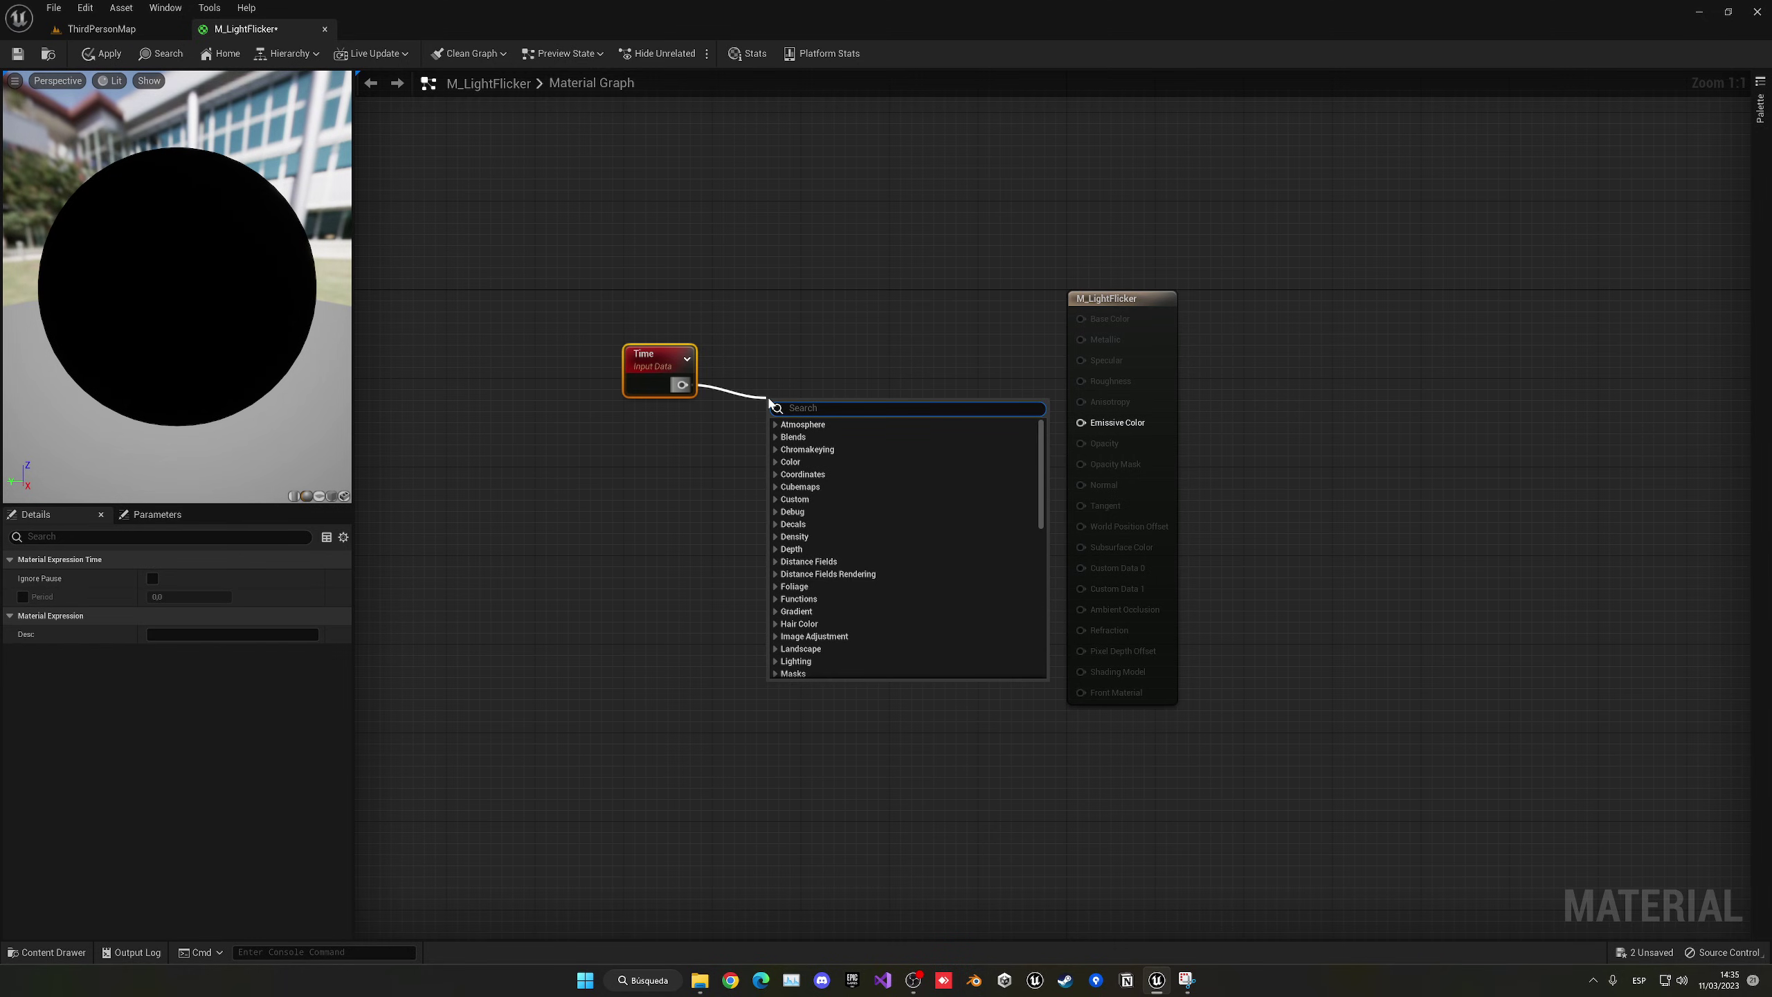
text(*)
key(Return)
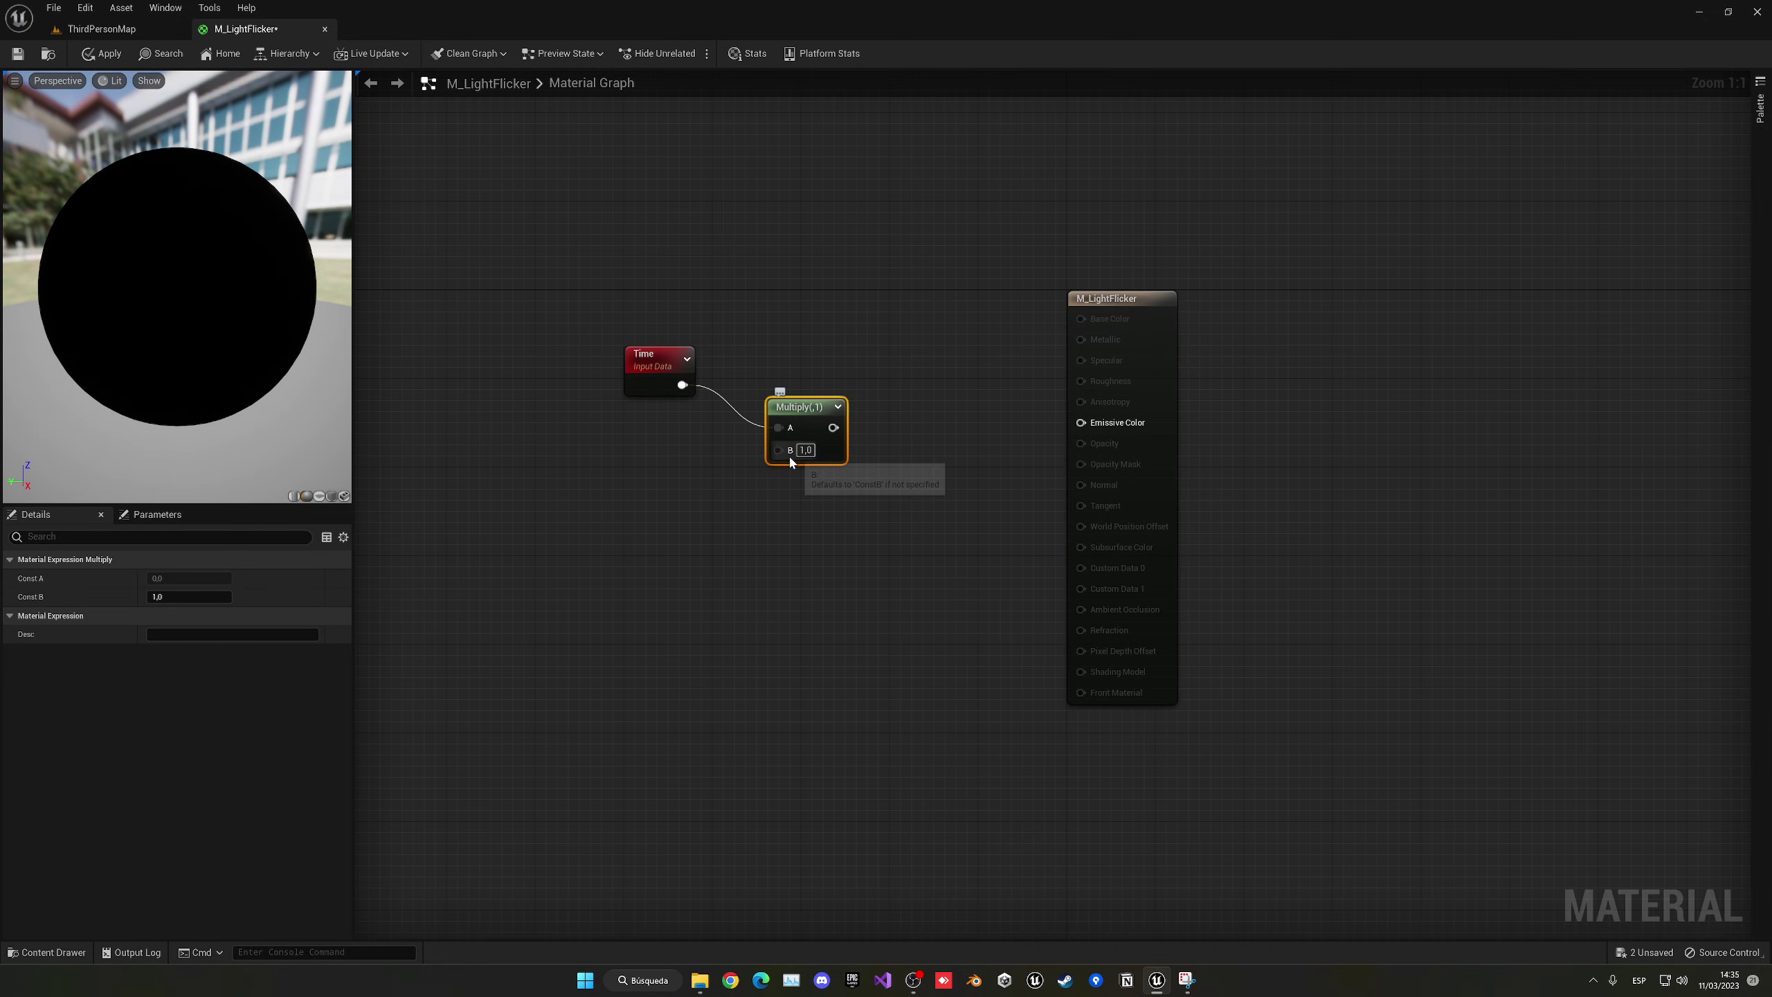
Connect a new Constant with value 1 to Multiply's input B, and wire Multiply's output to Emissive Color
click(638, 494)
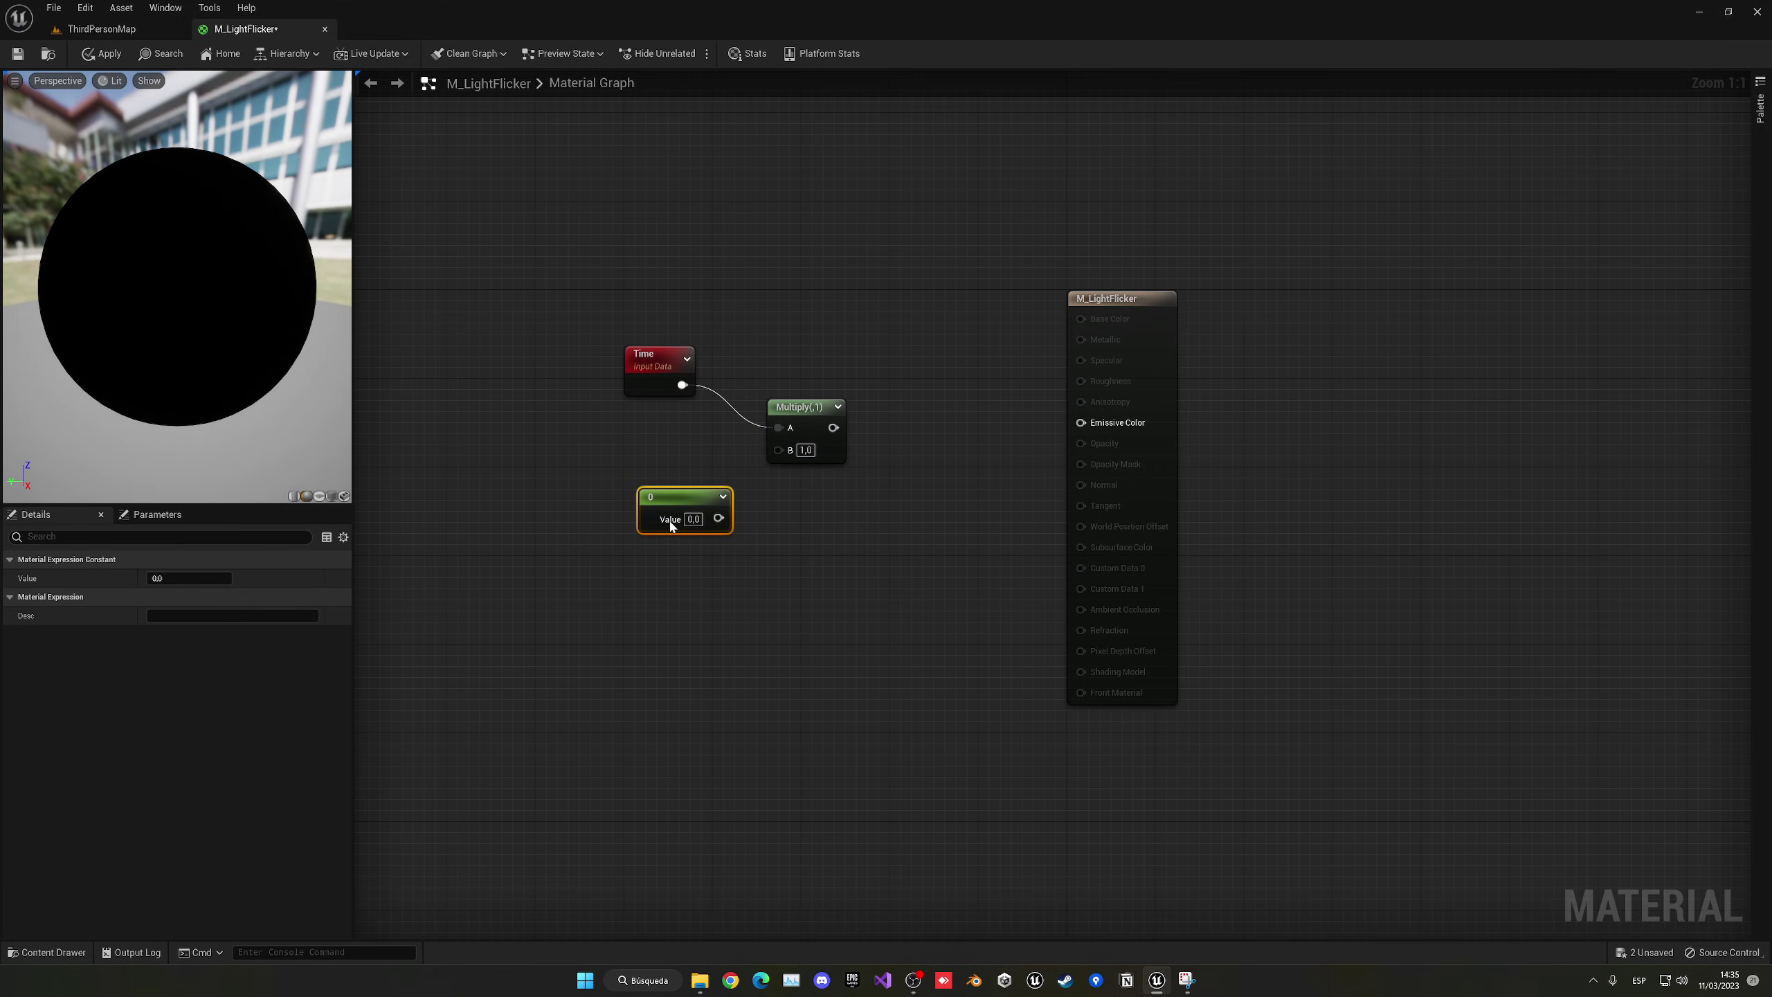
drag(718, 517, 782, 452)
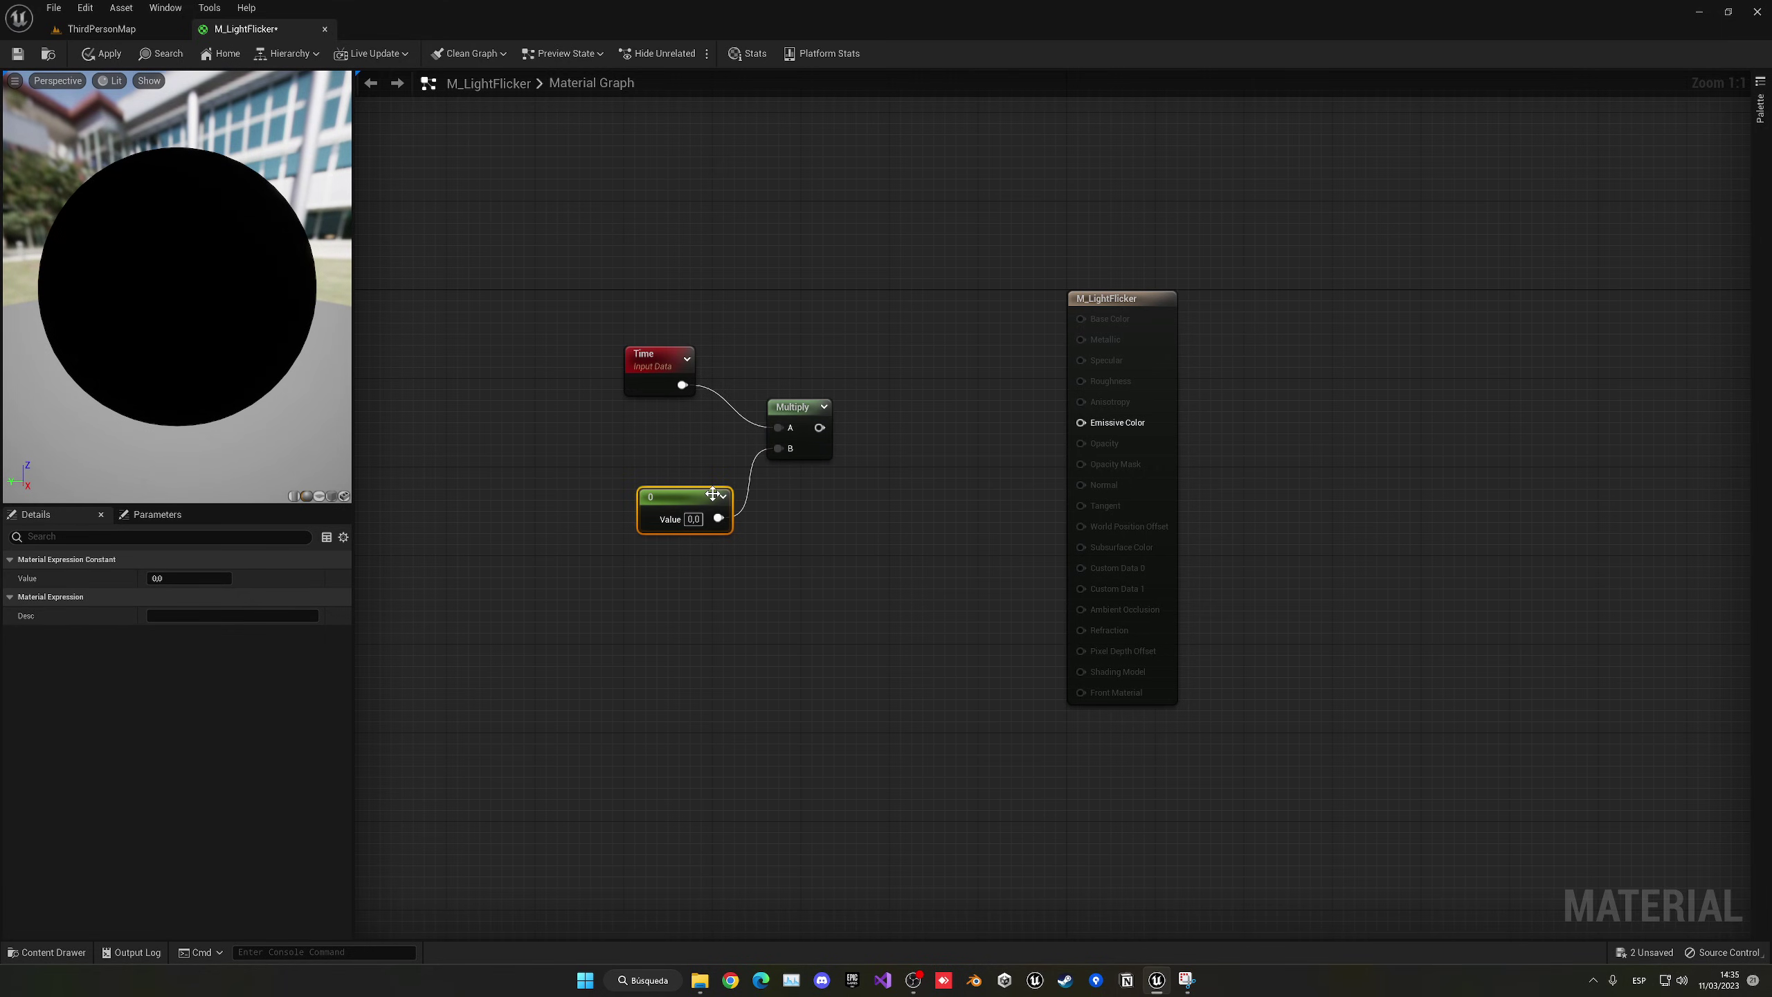
text(1)
click(716, 556)
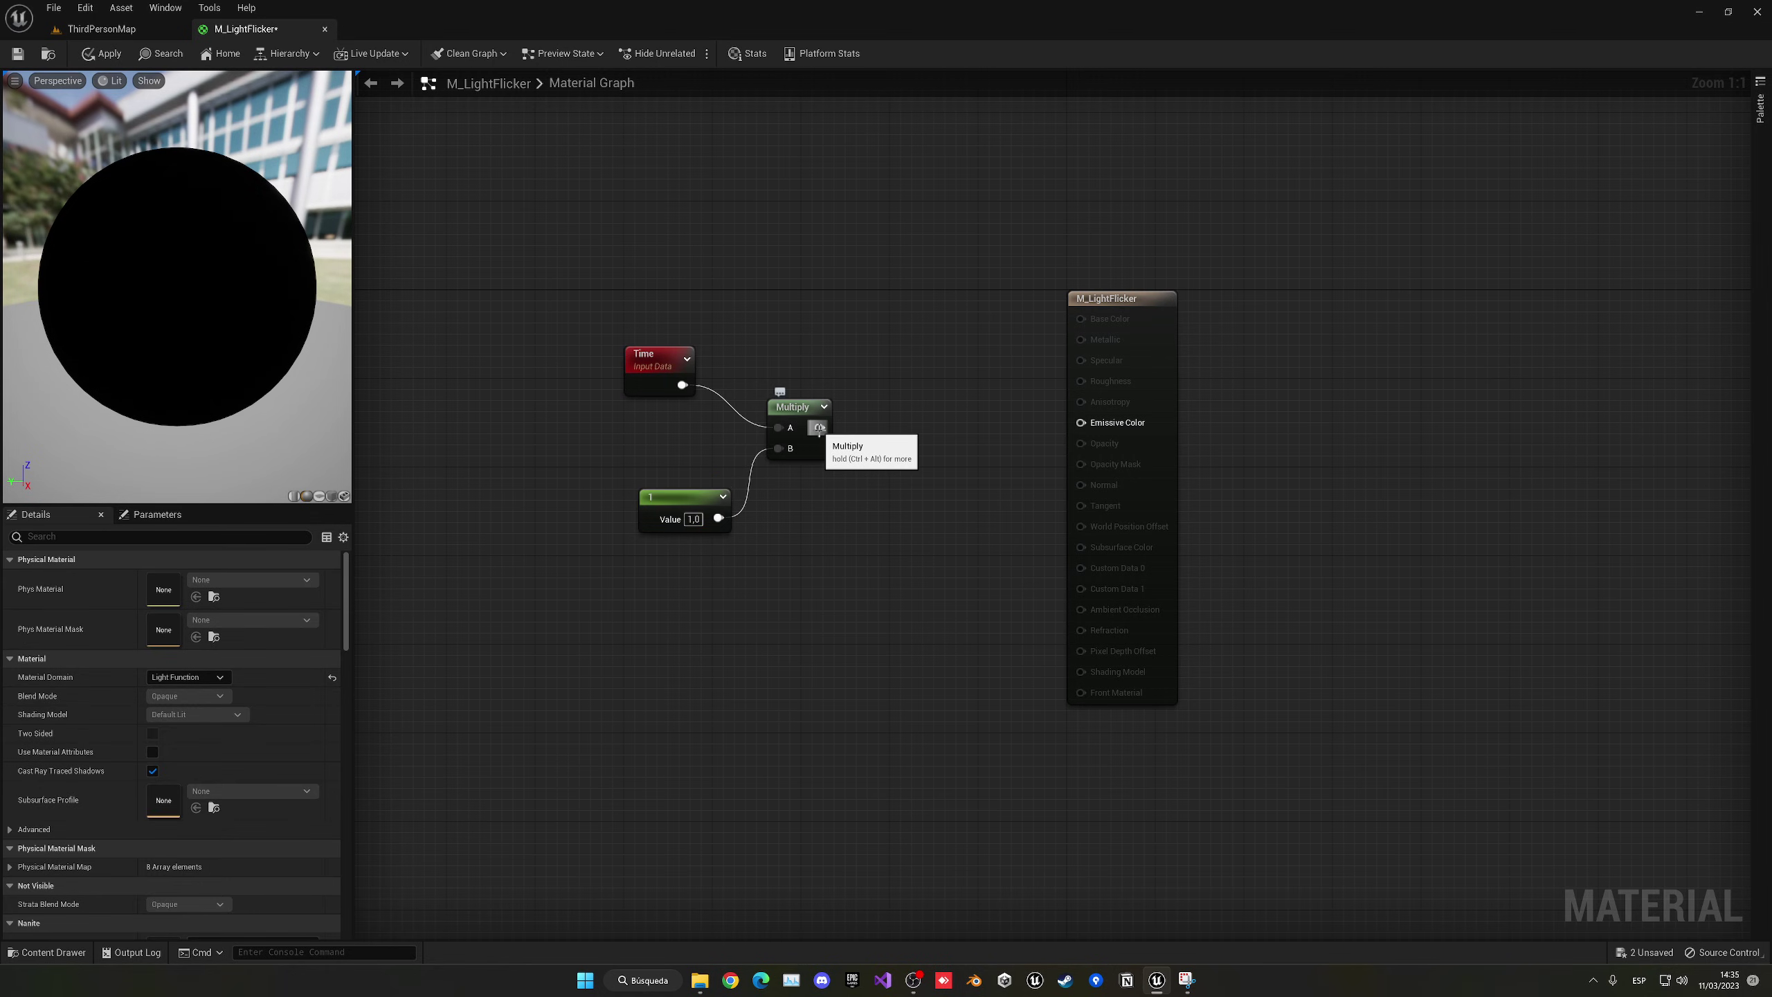
drag(819, 427, 1080, 423)
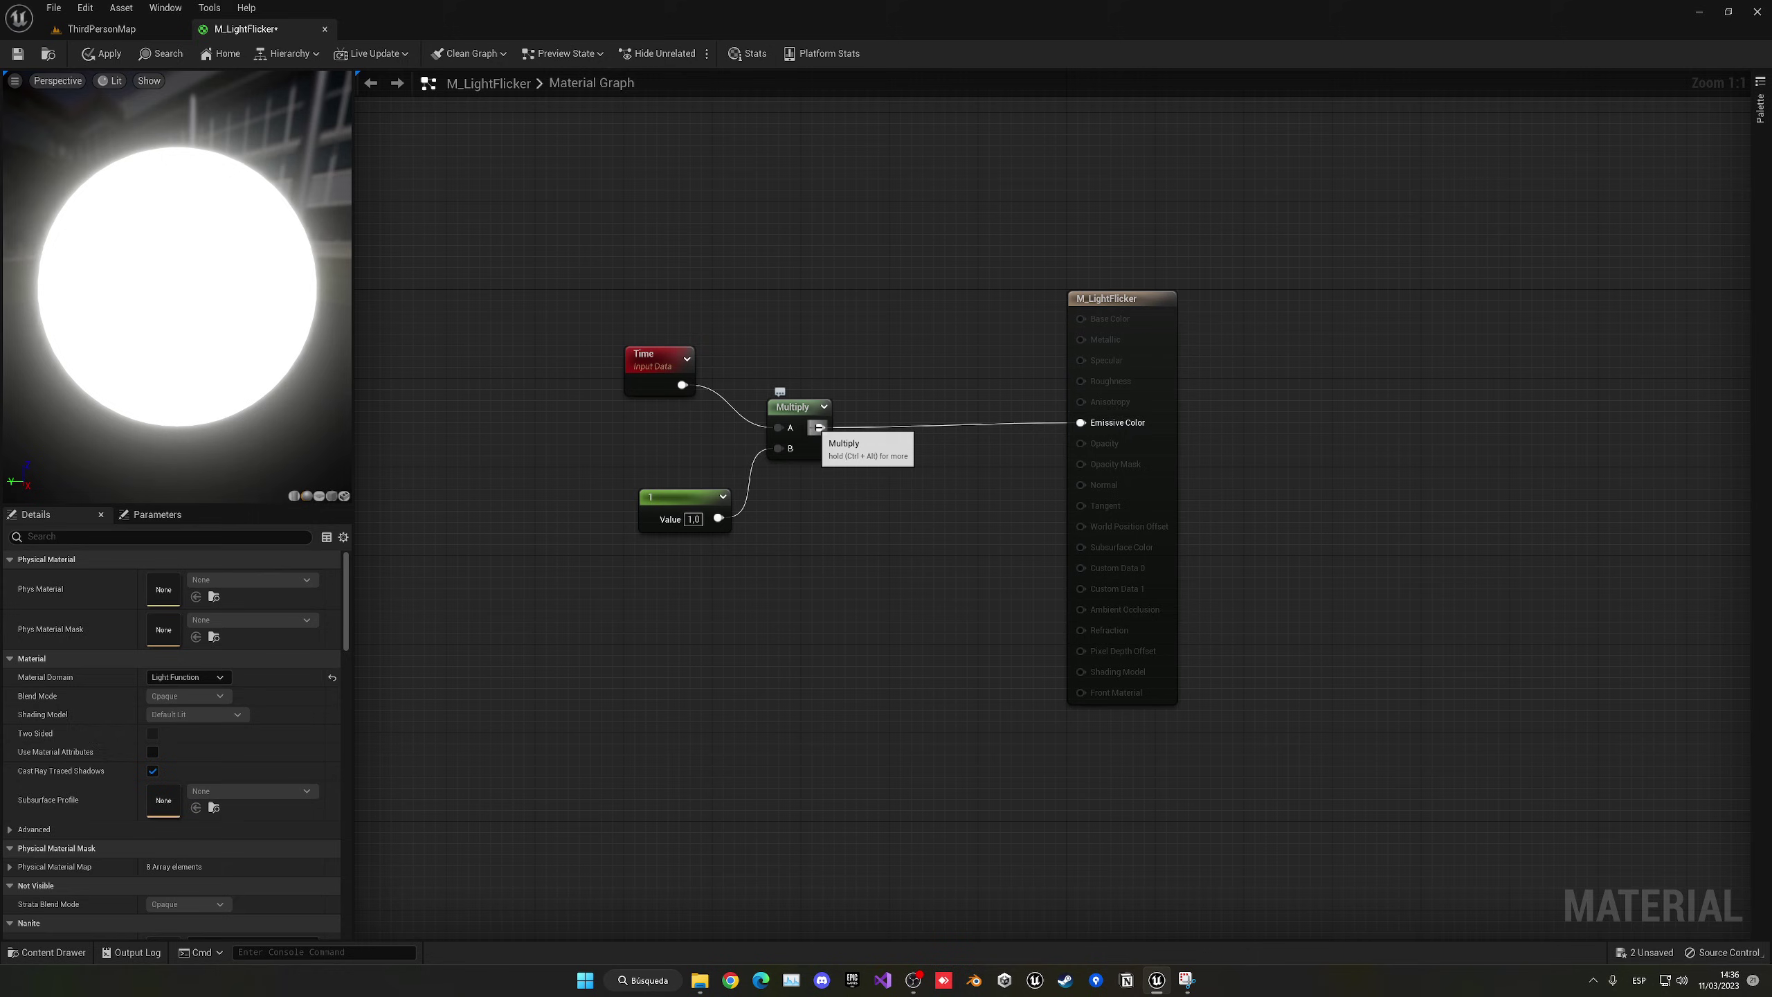
Chain a Sine node and a Frac node after Multiply and connect Frac's output to Emissive Color
drag(820, 427, 879, 452)
text(sine)
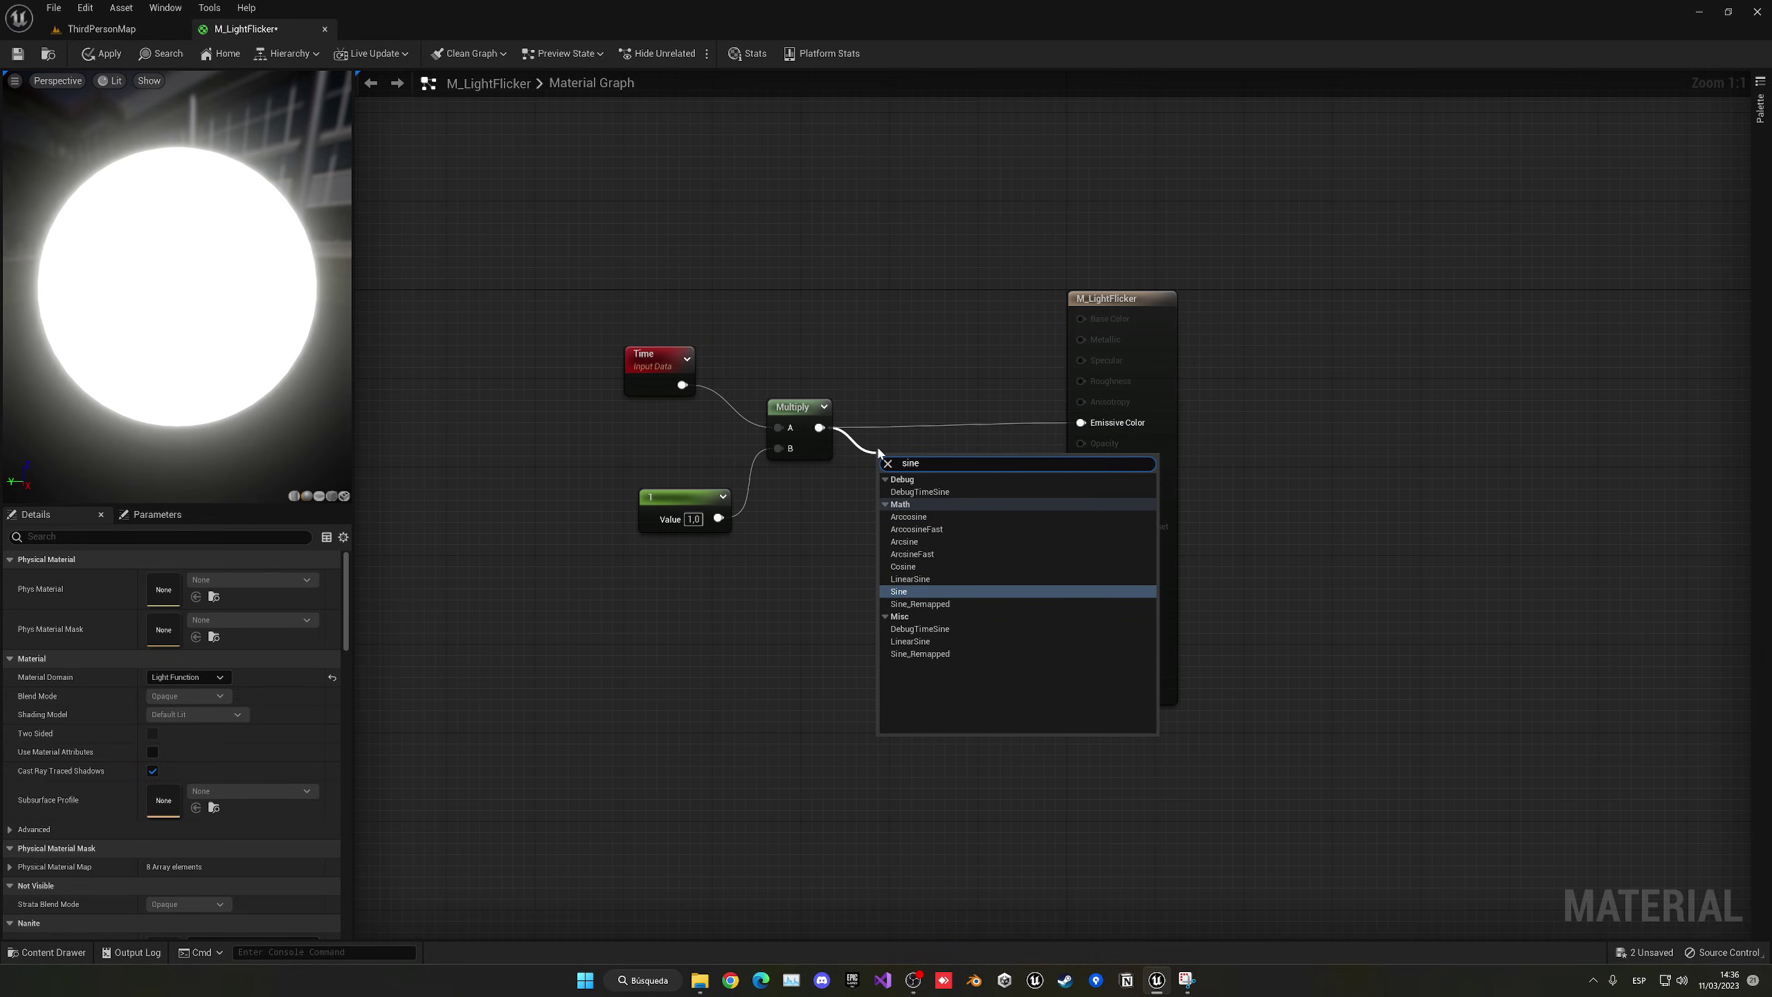
key(Return)
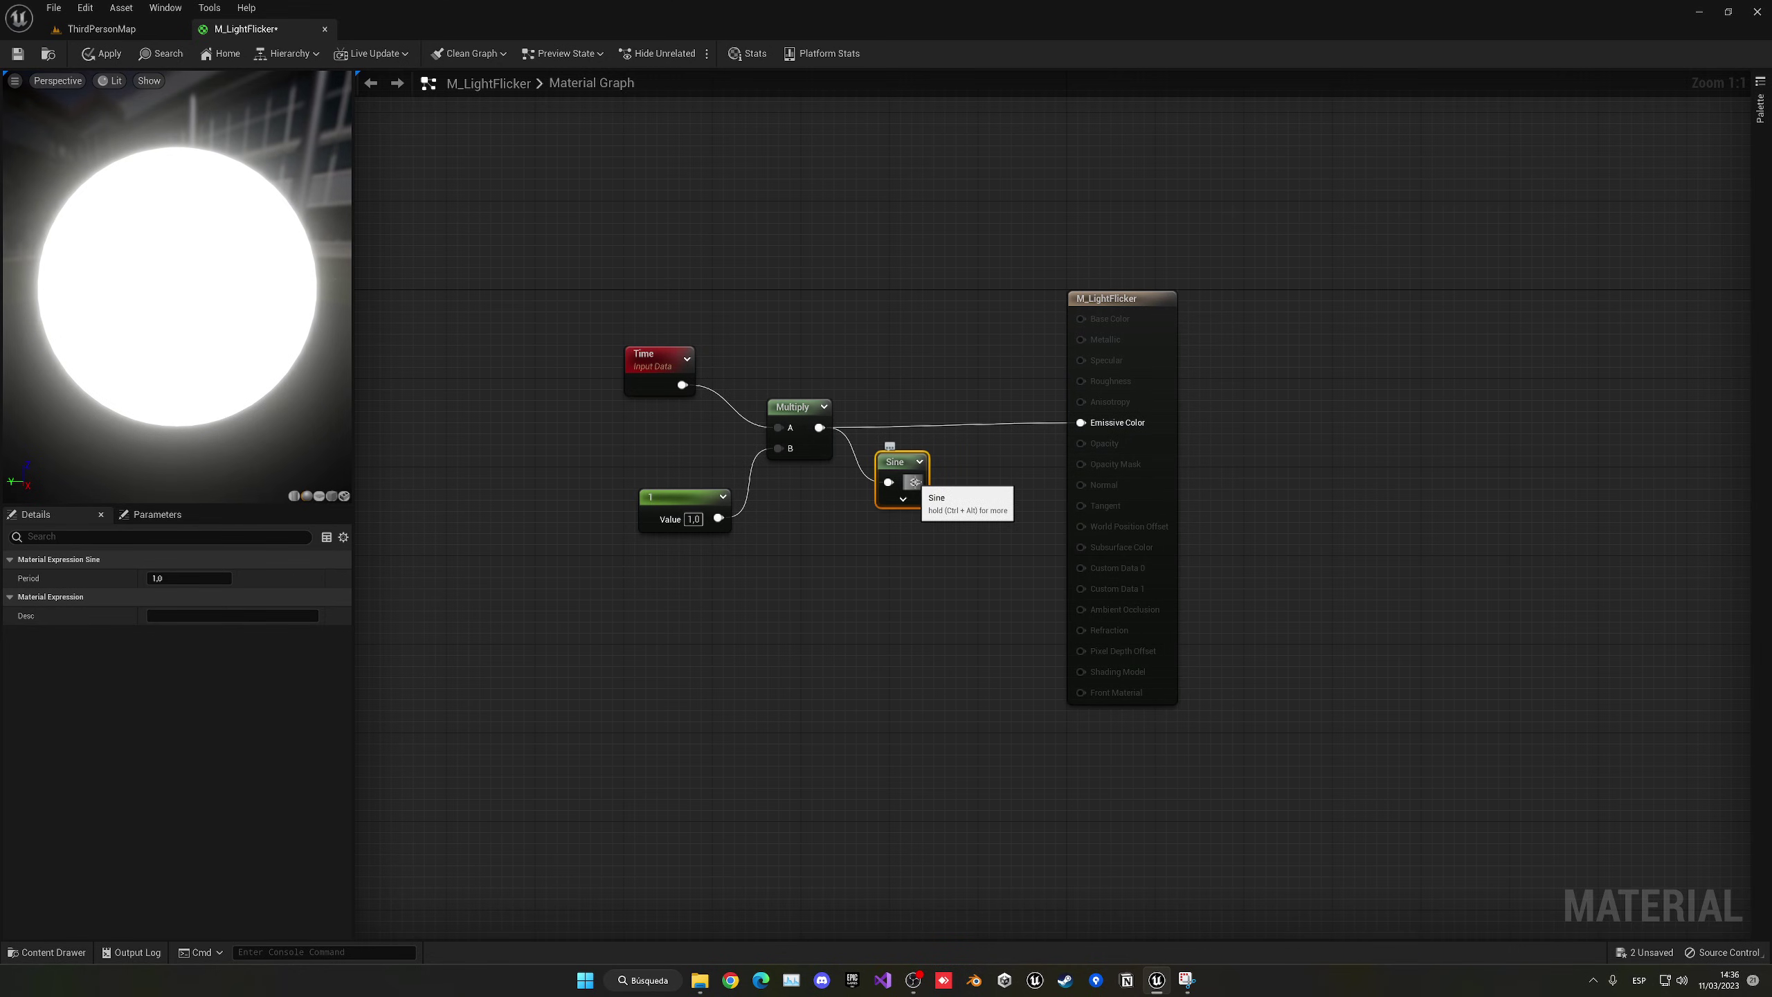
drag(914, 482, 954, 528)
text(frac)
key(Return)
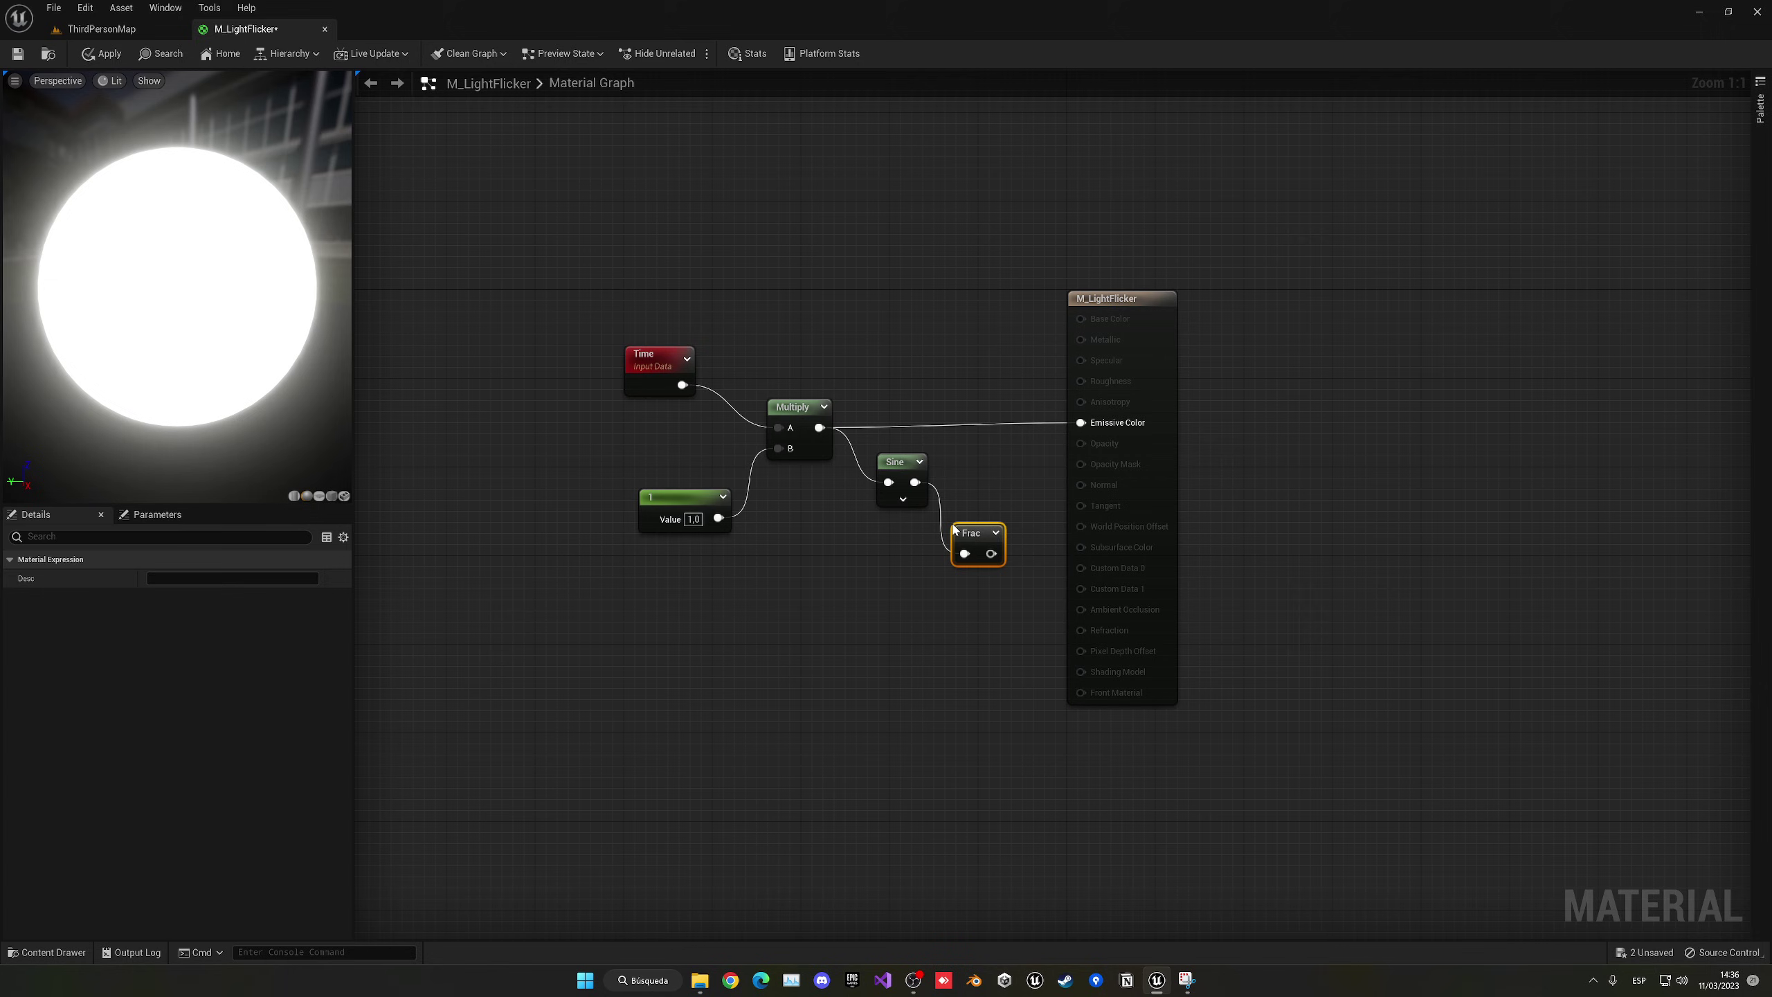
drag(991, 554, 1081, 422)
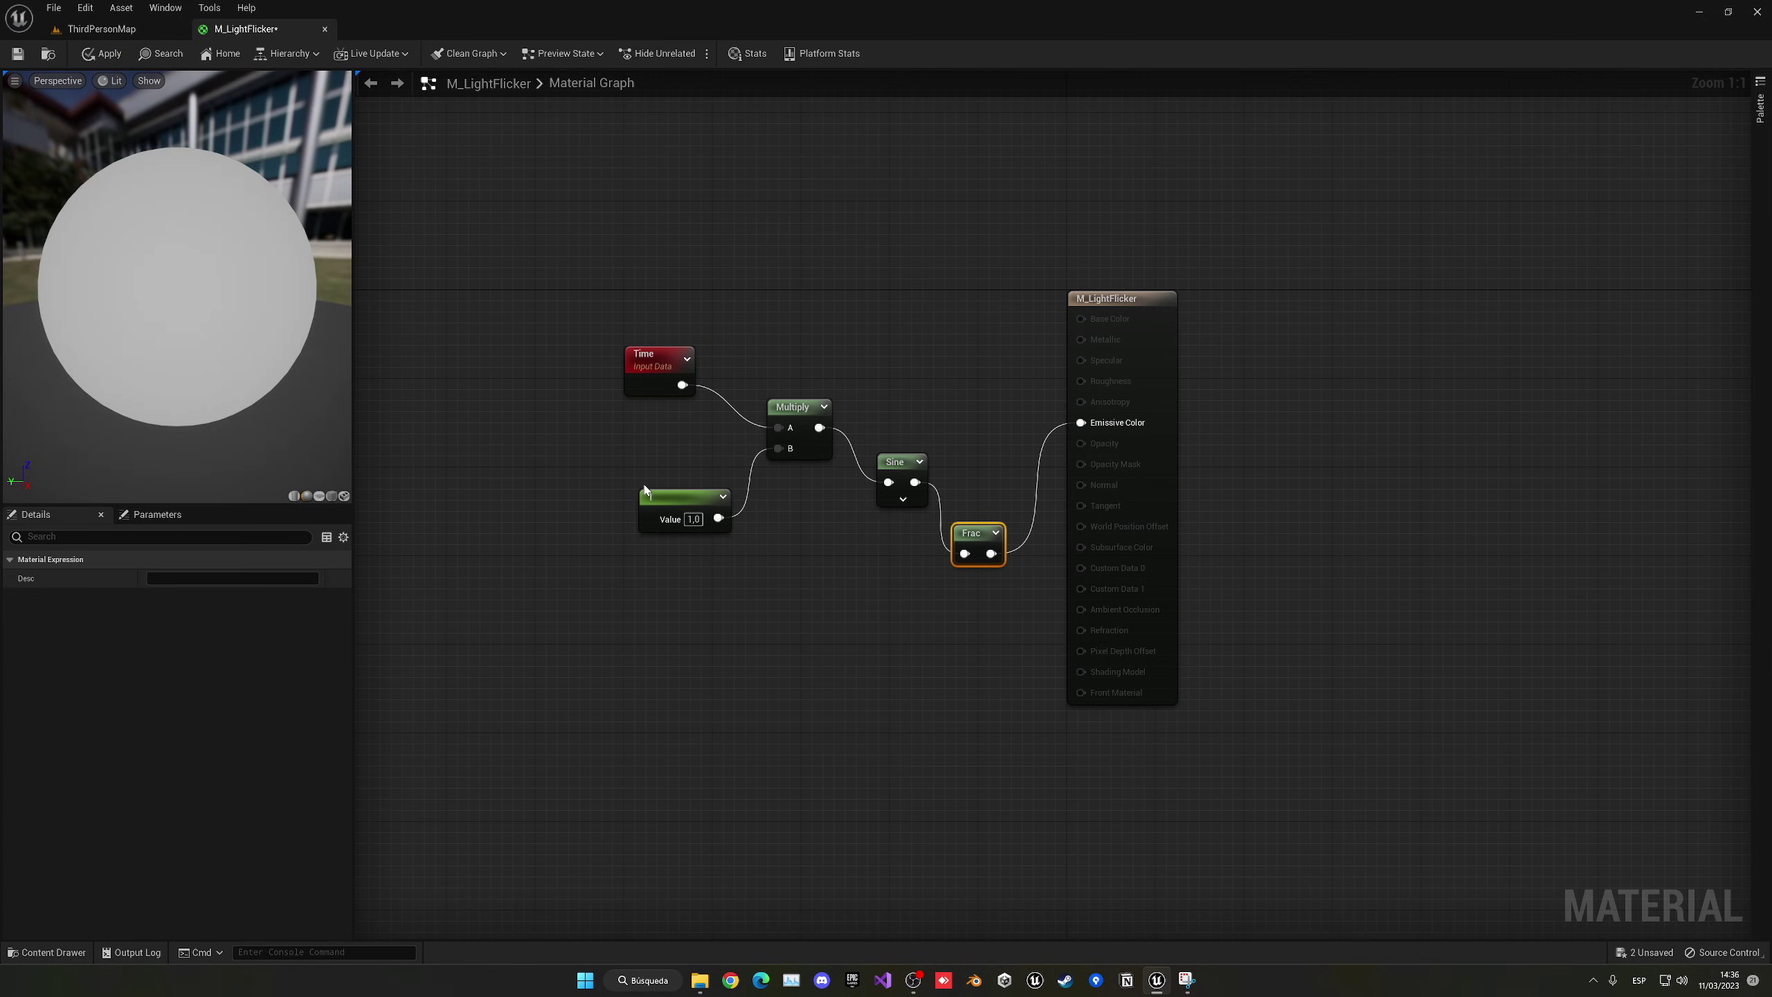
Arrange the Time, Constant, Multiply, Sine and Frac nodes in a tidy row before the material output
drag(572, 289, 872, 547)
drag(792, 408, 695, 411)
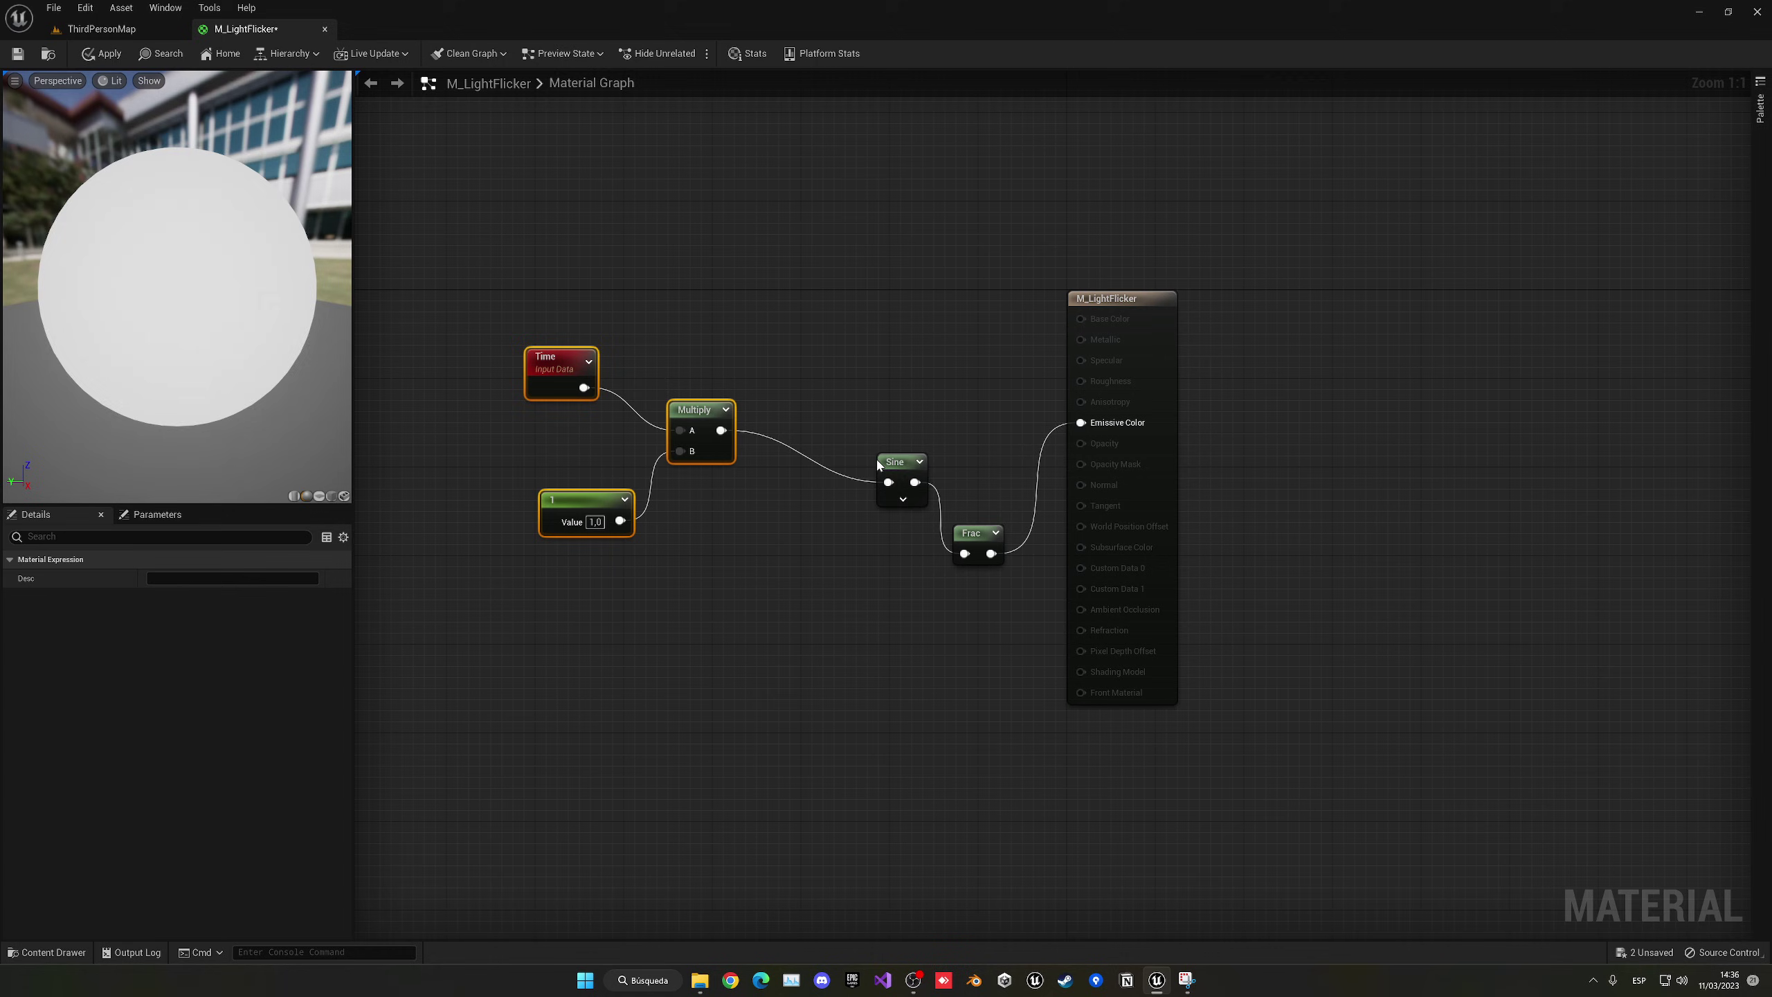
drag(894, 466, 830, 420)
drag(970, 534, 952, 412)
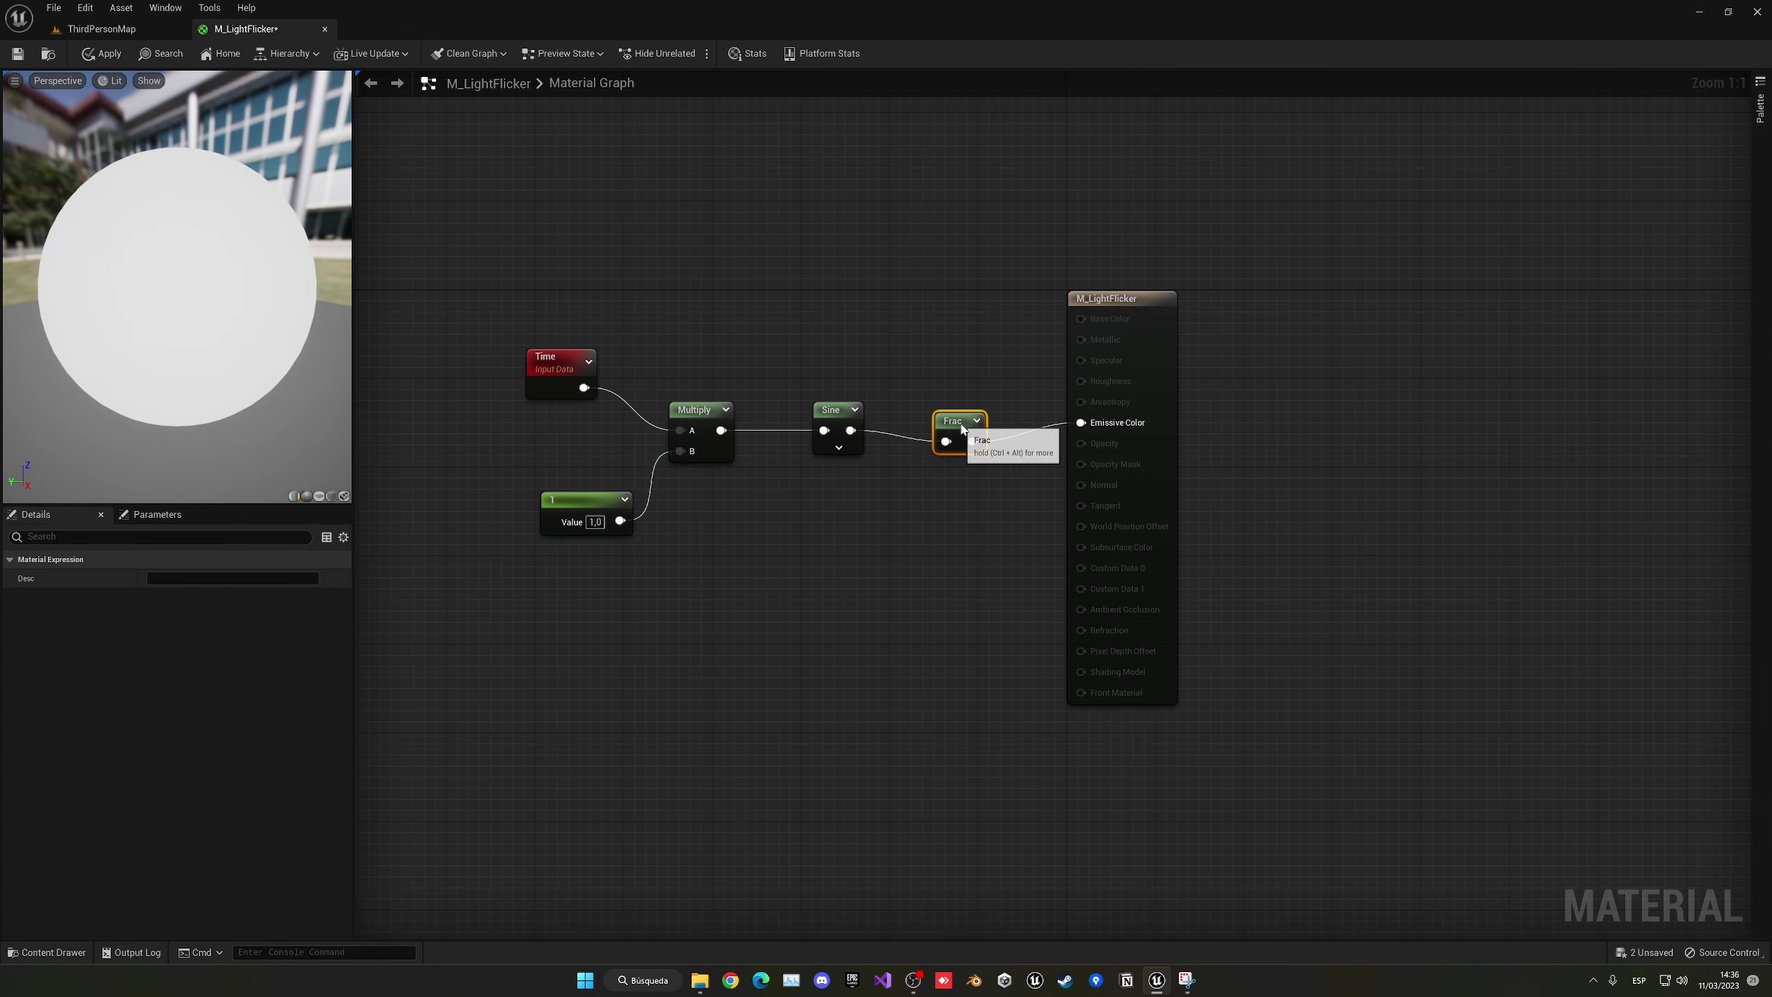
click(948, 463)
Try values of 10 and 5 for the Constant that multiplies Time
click(594, 523)
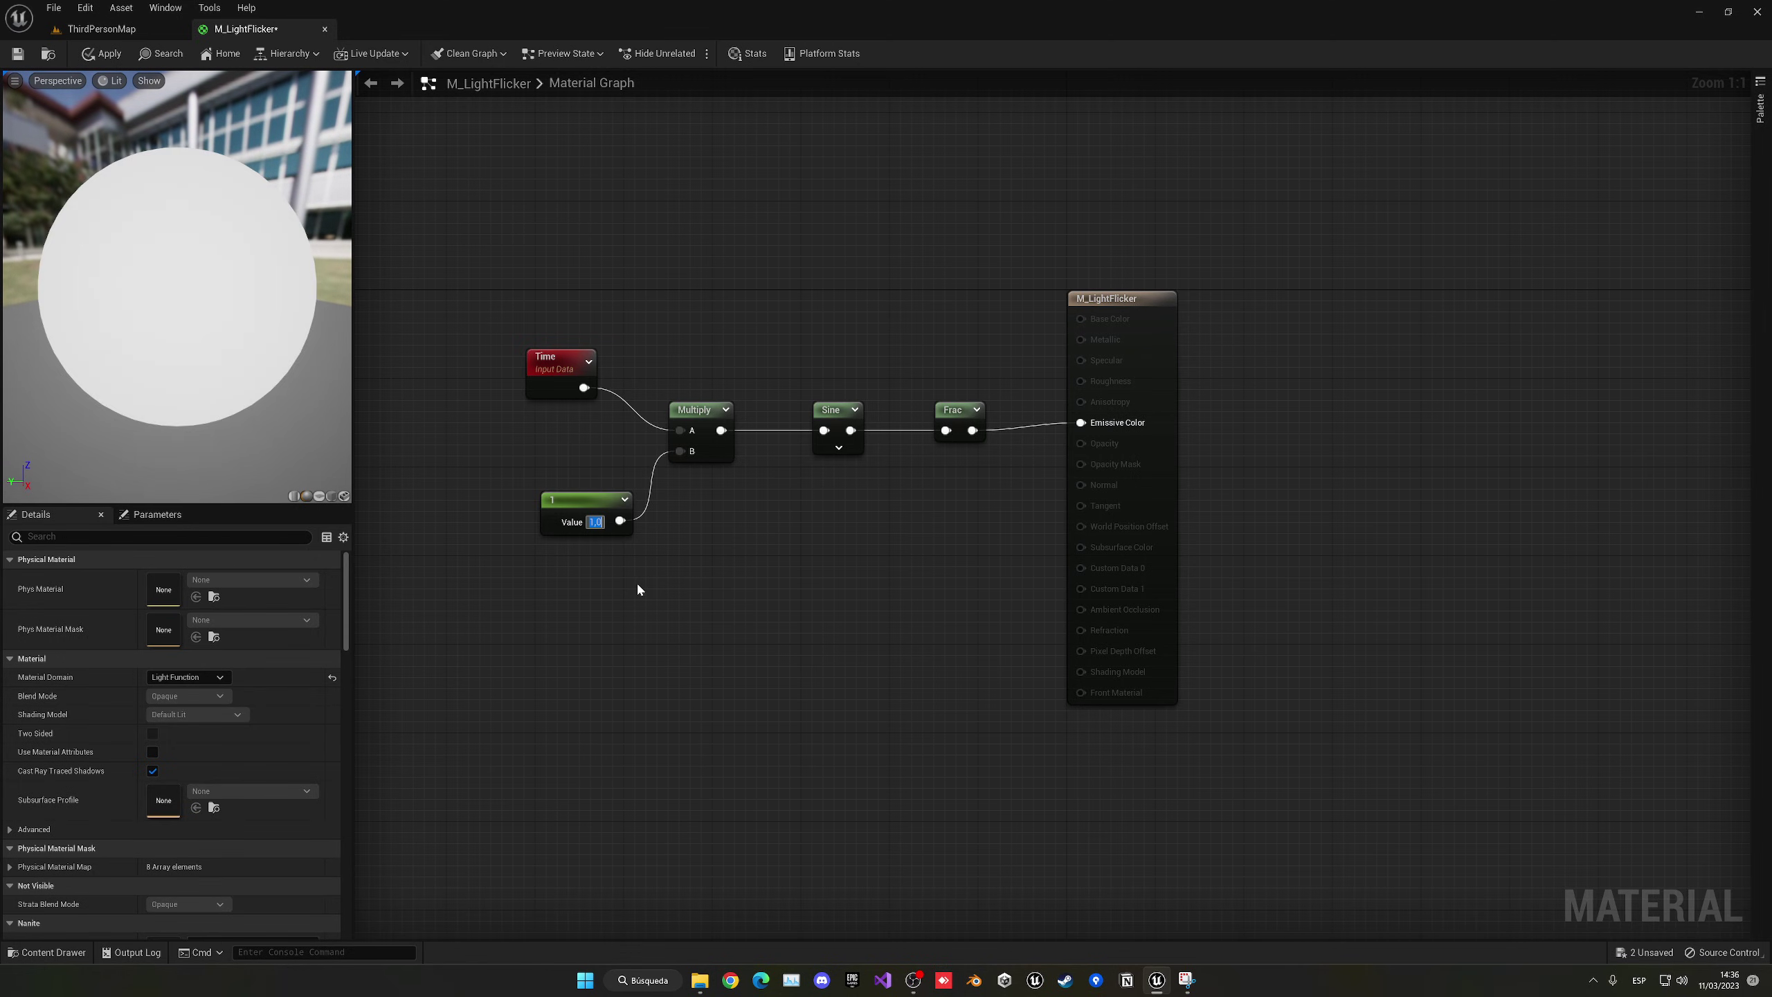
text(10)
key(Return)
click(638, 586)
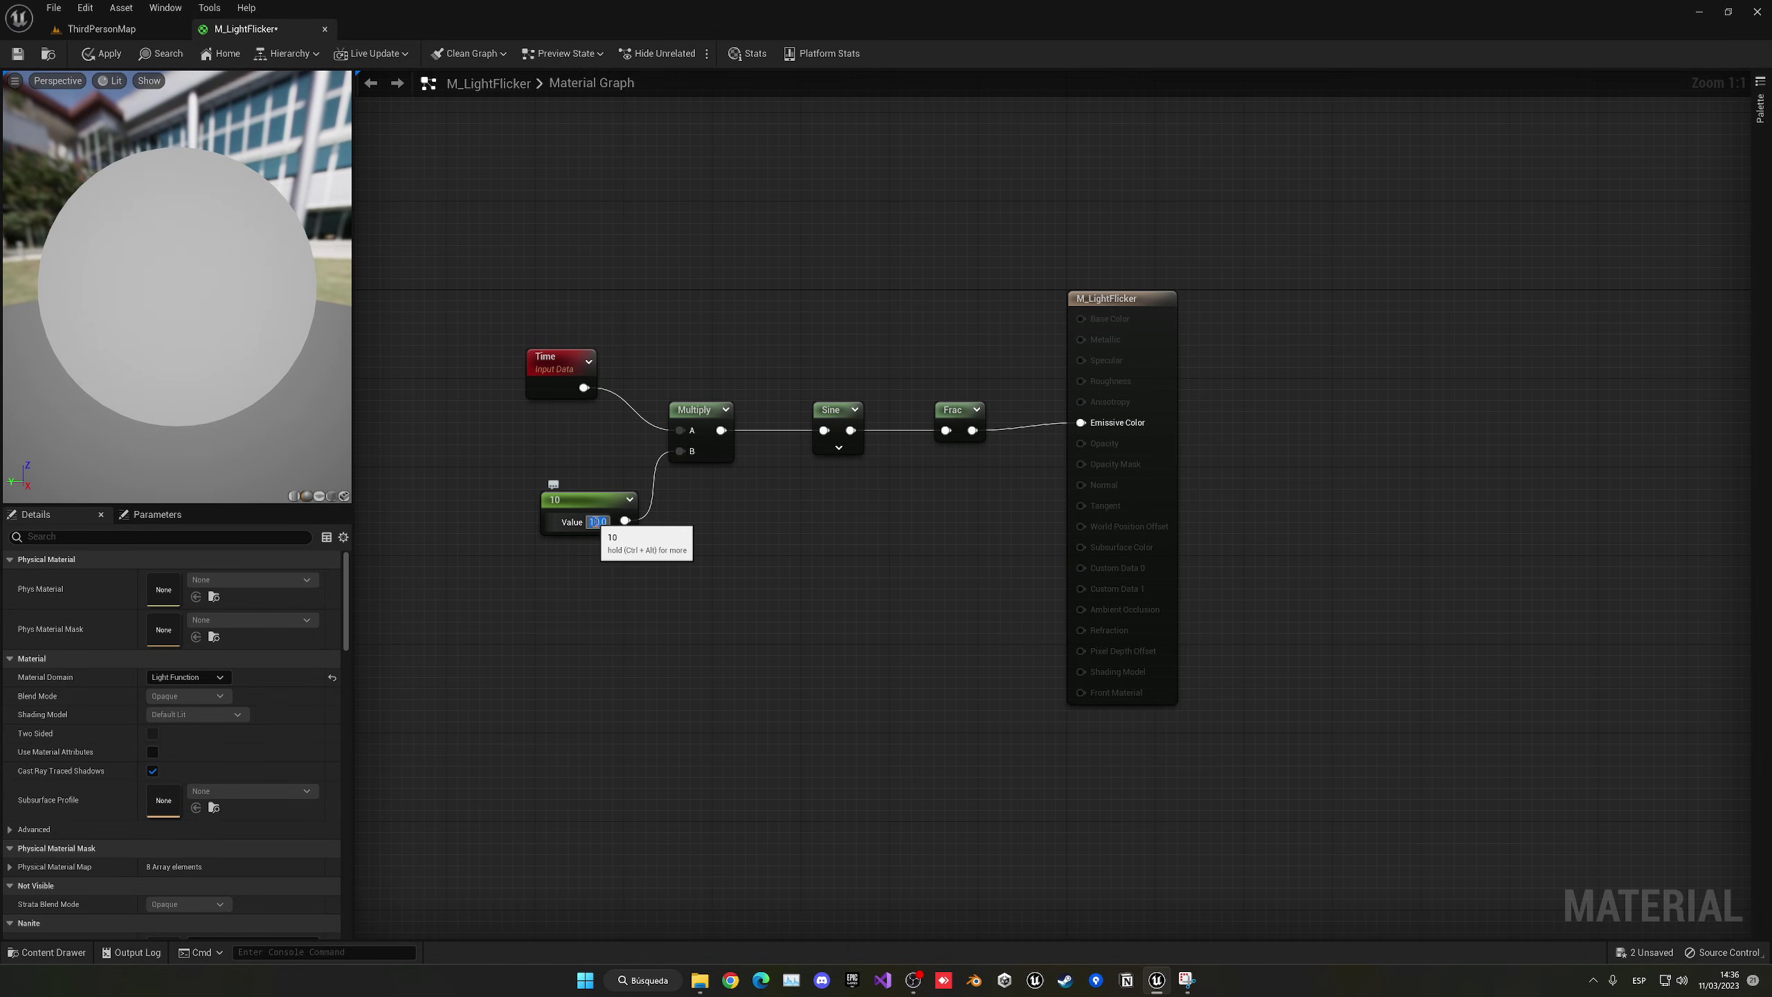
text(5)
key(Return)
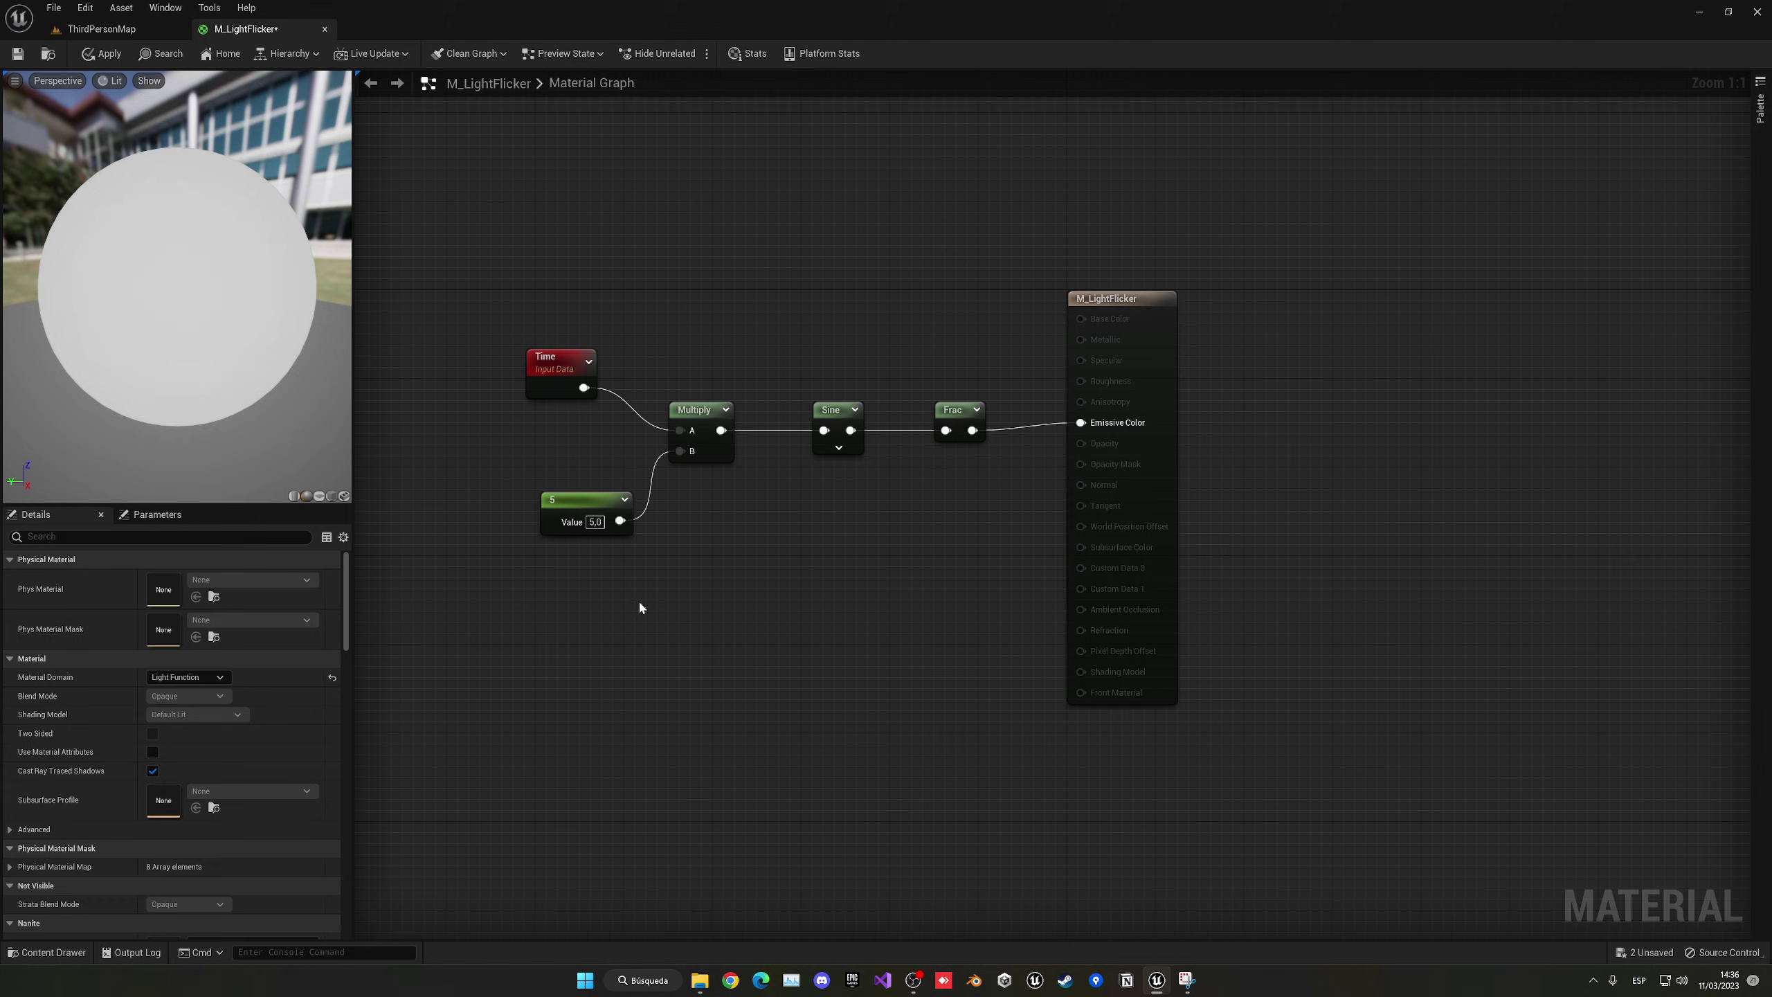
Set the Constant that multiplies Time to 2
double_click(594, 521)
text(2)
key(Return)
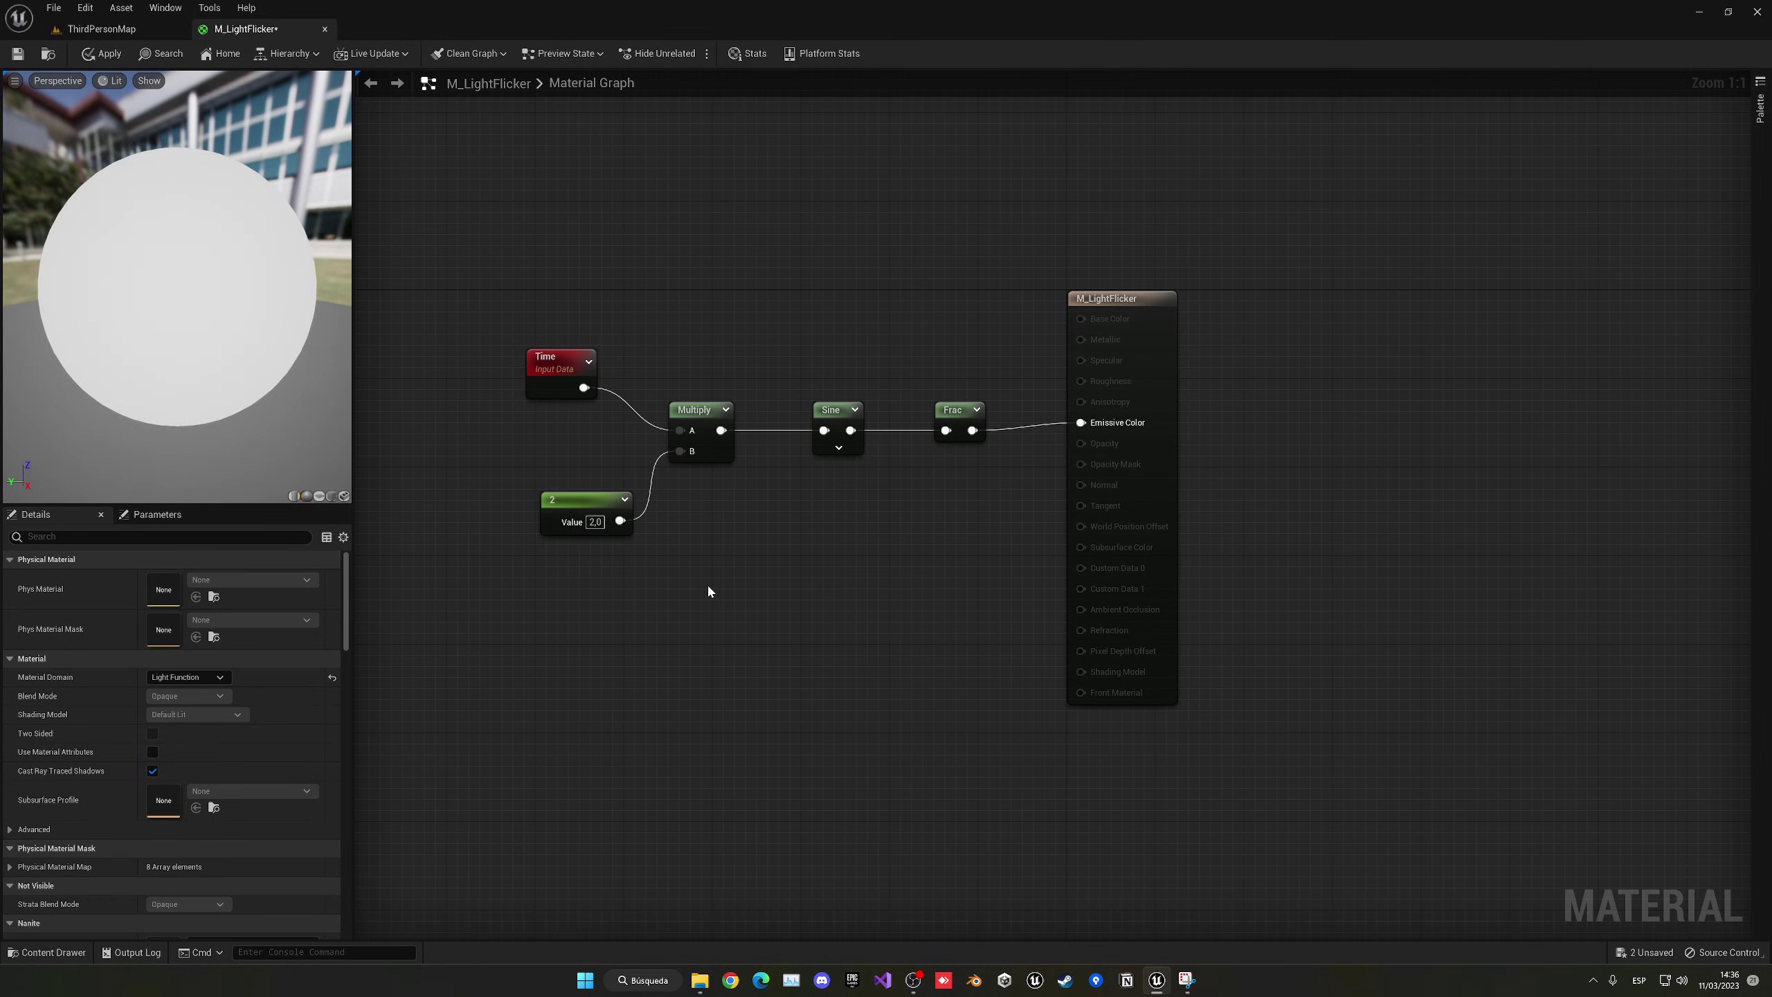
Apply and save the M_LightFlicker material and close its editor
click(98, 55)
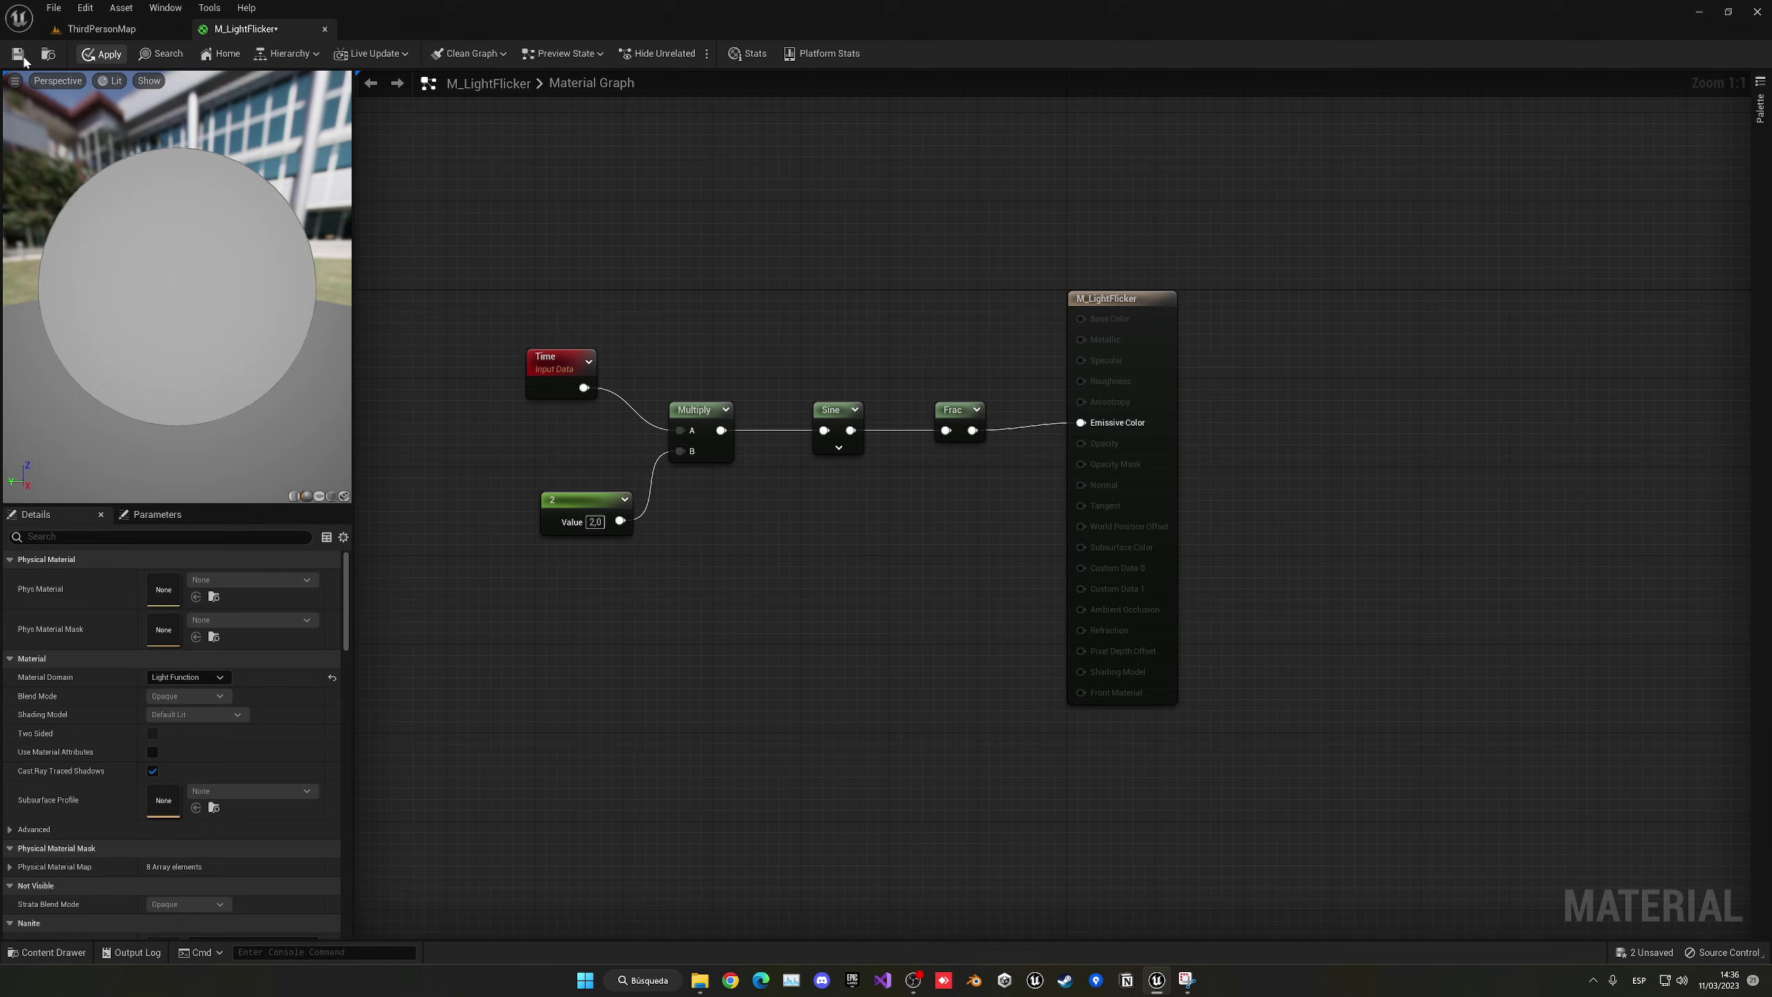
key(ctrl+s)
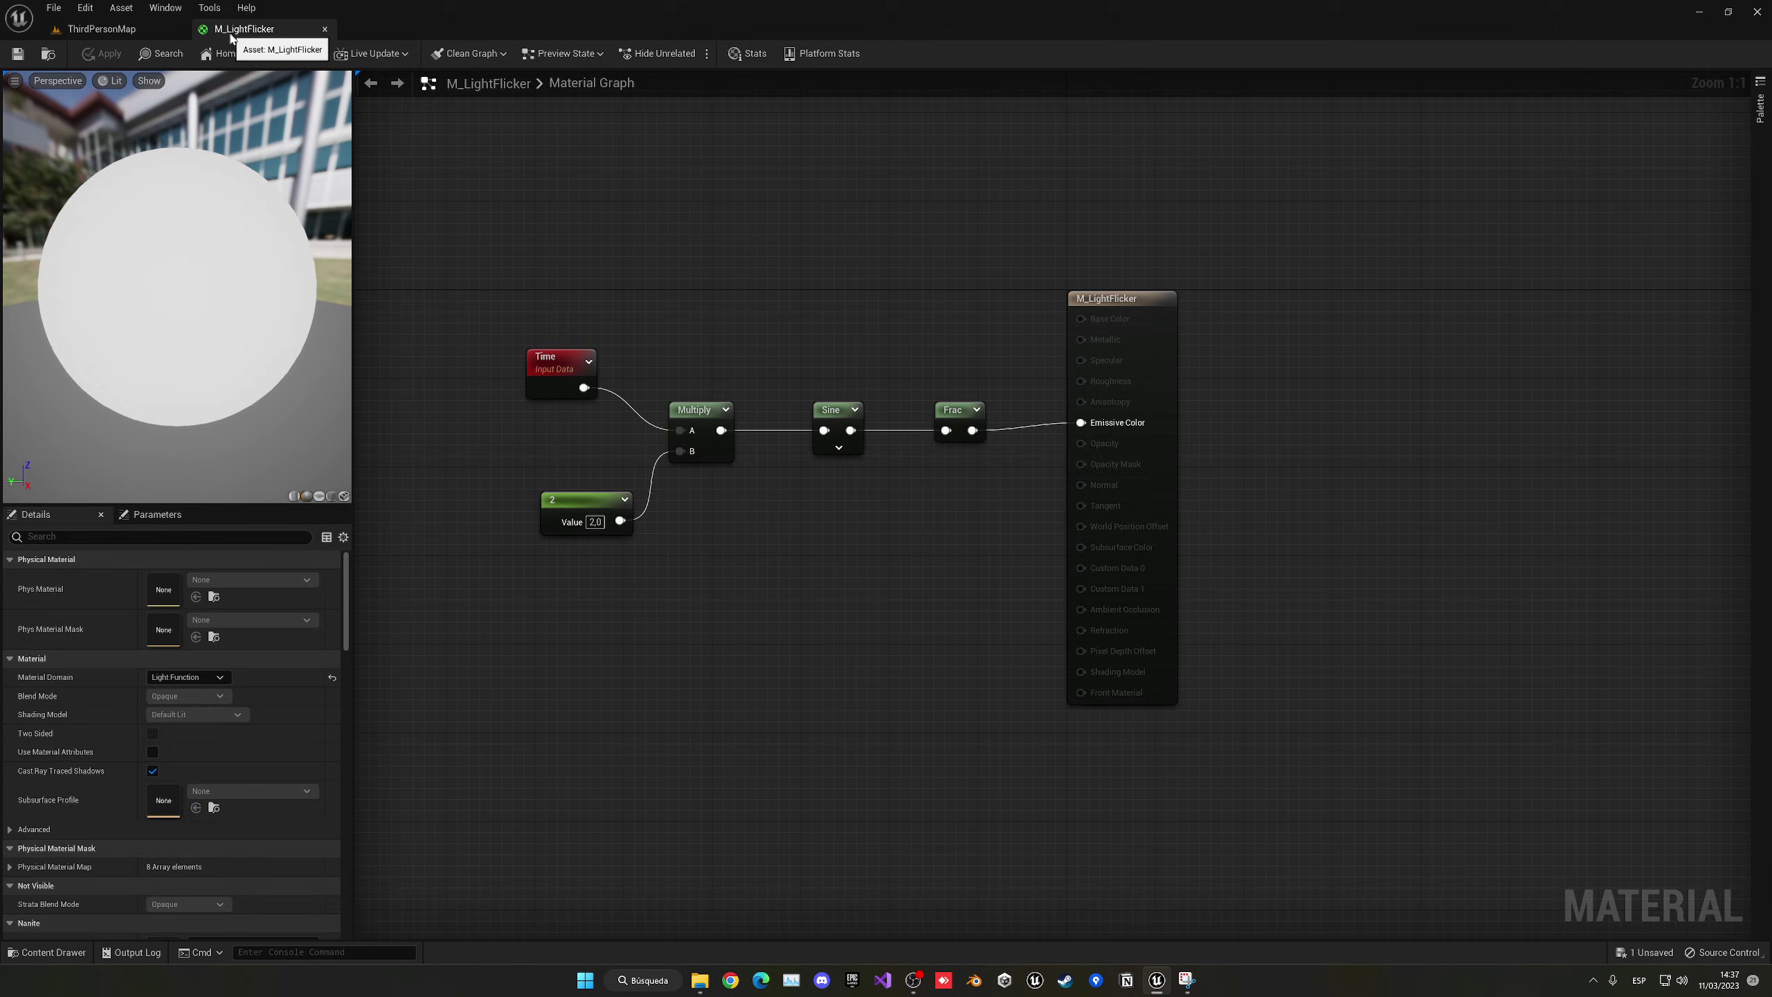
click(325, 28)
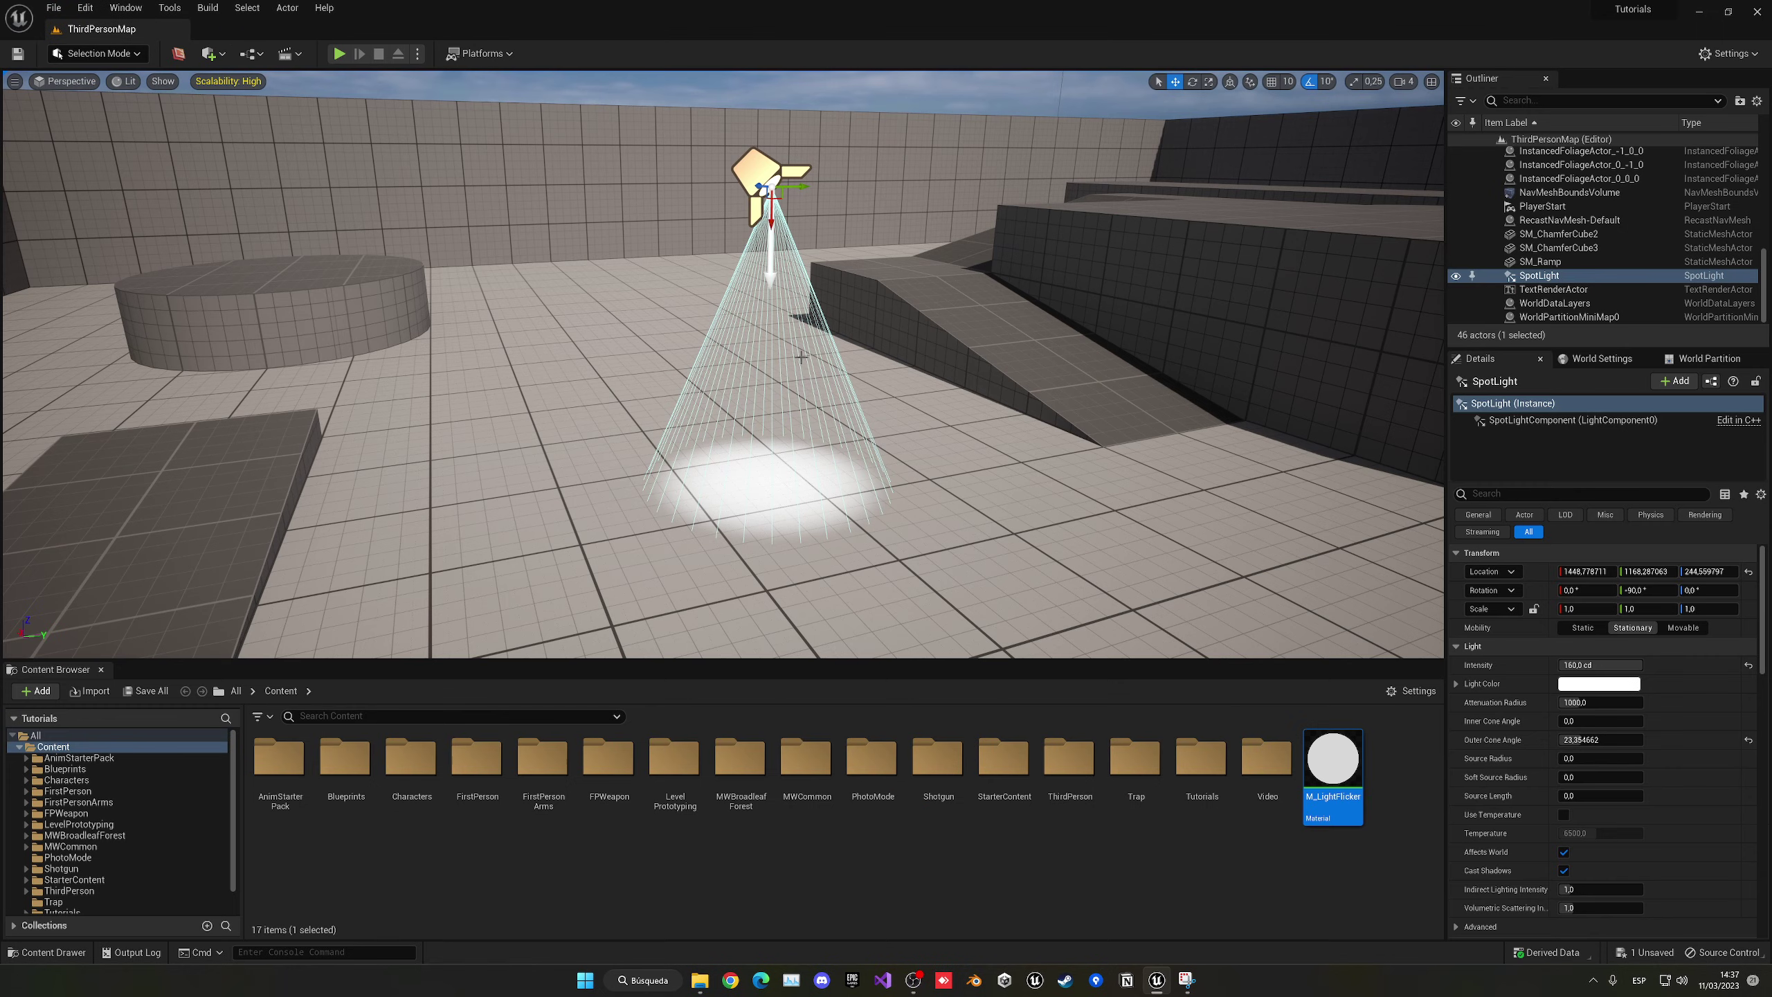
Assign M_LightFlicker as the Light Function Material of the SpotLight
click(1572, 277)
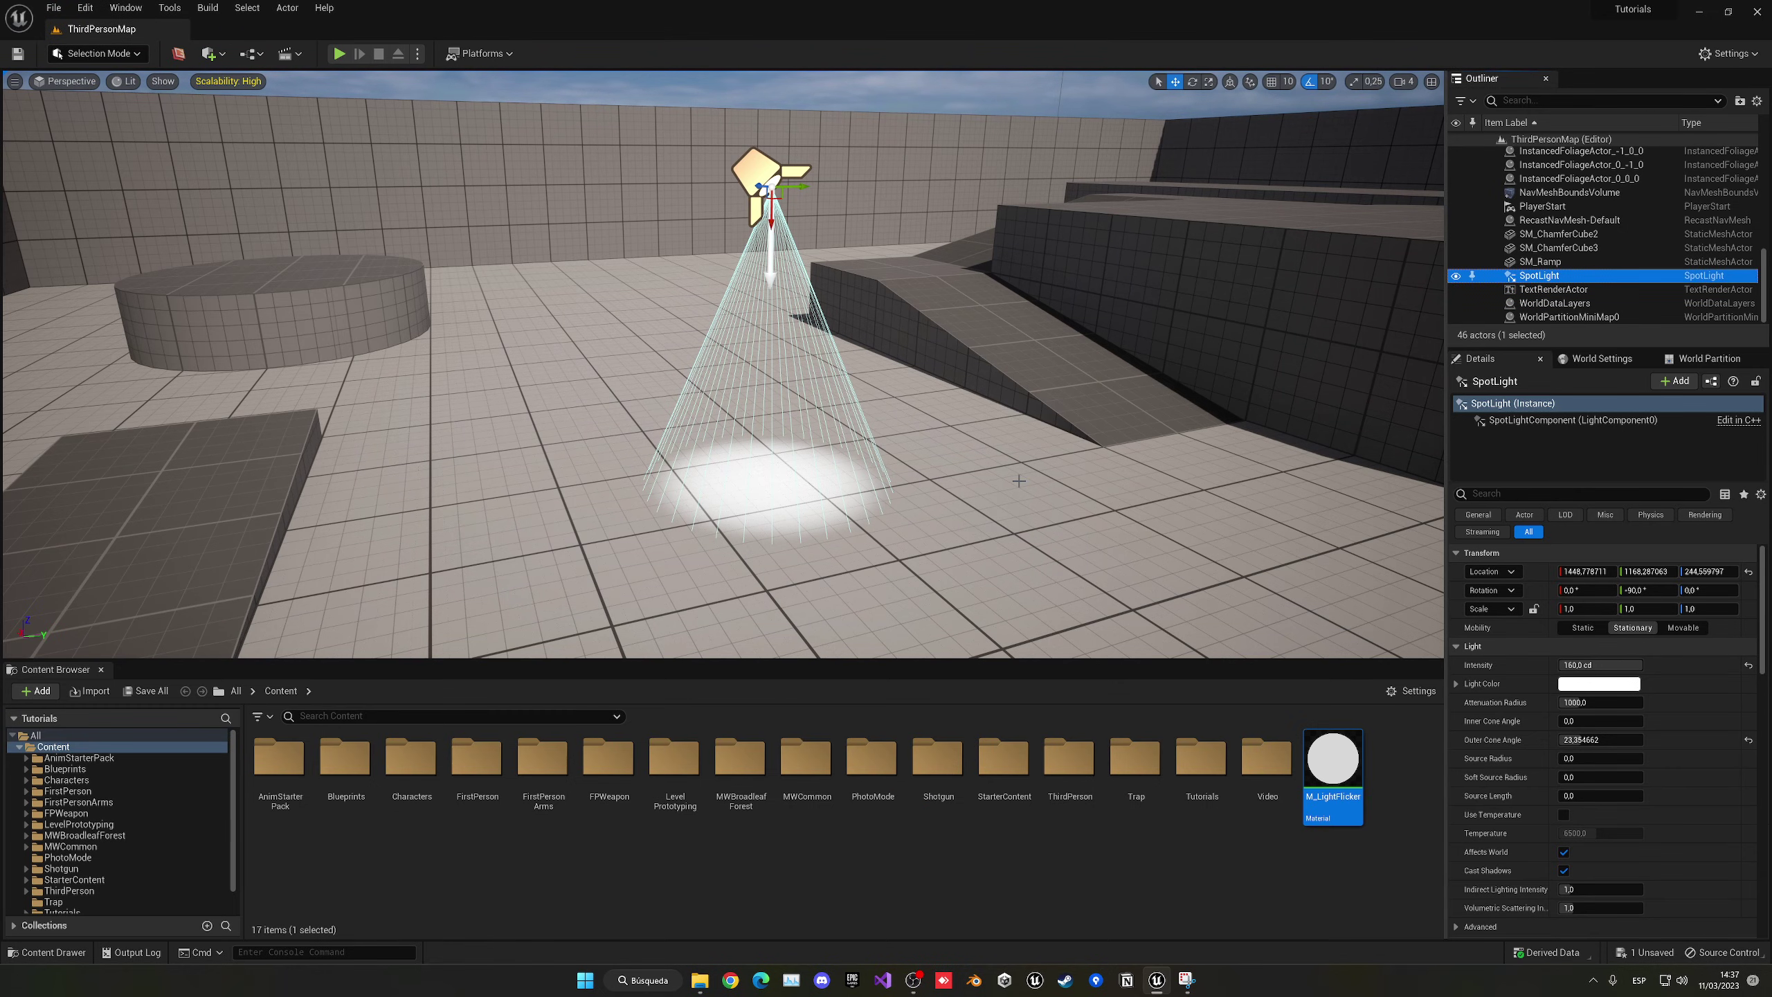
scroll(1529, 707, down, 3)
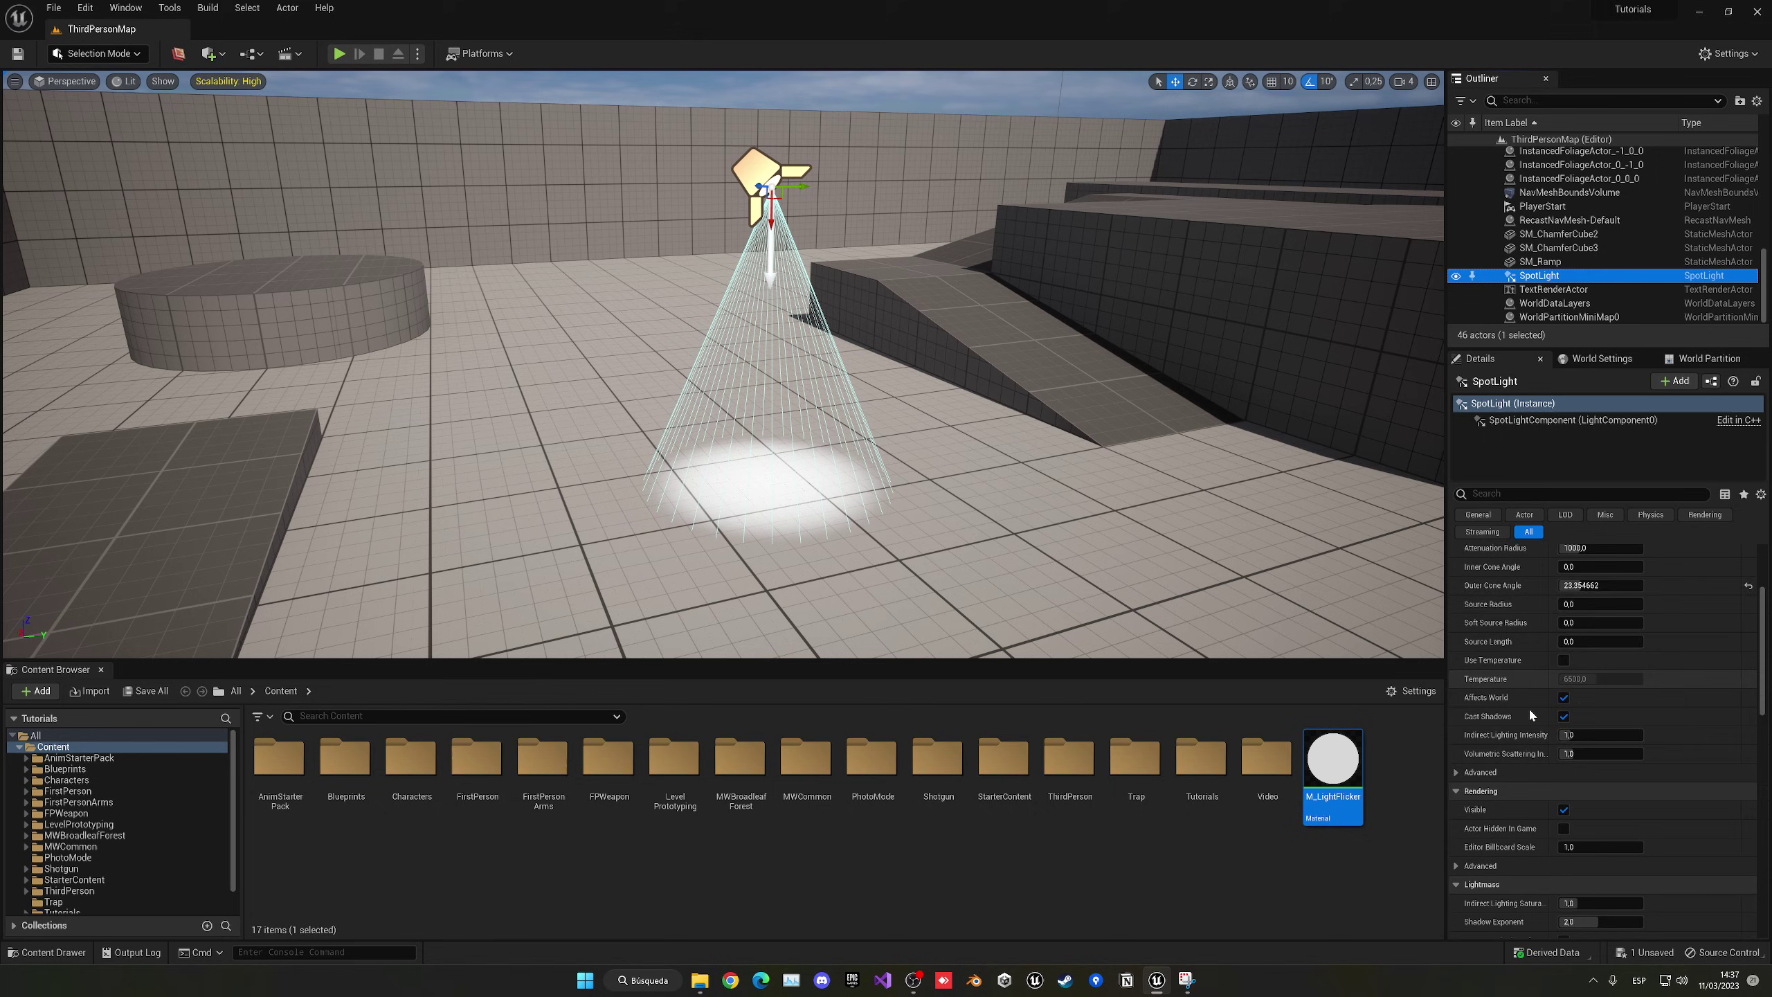
scroll(1528, 706, down, 7)
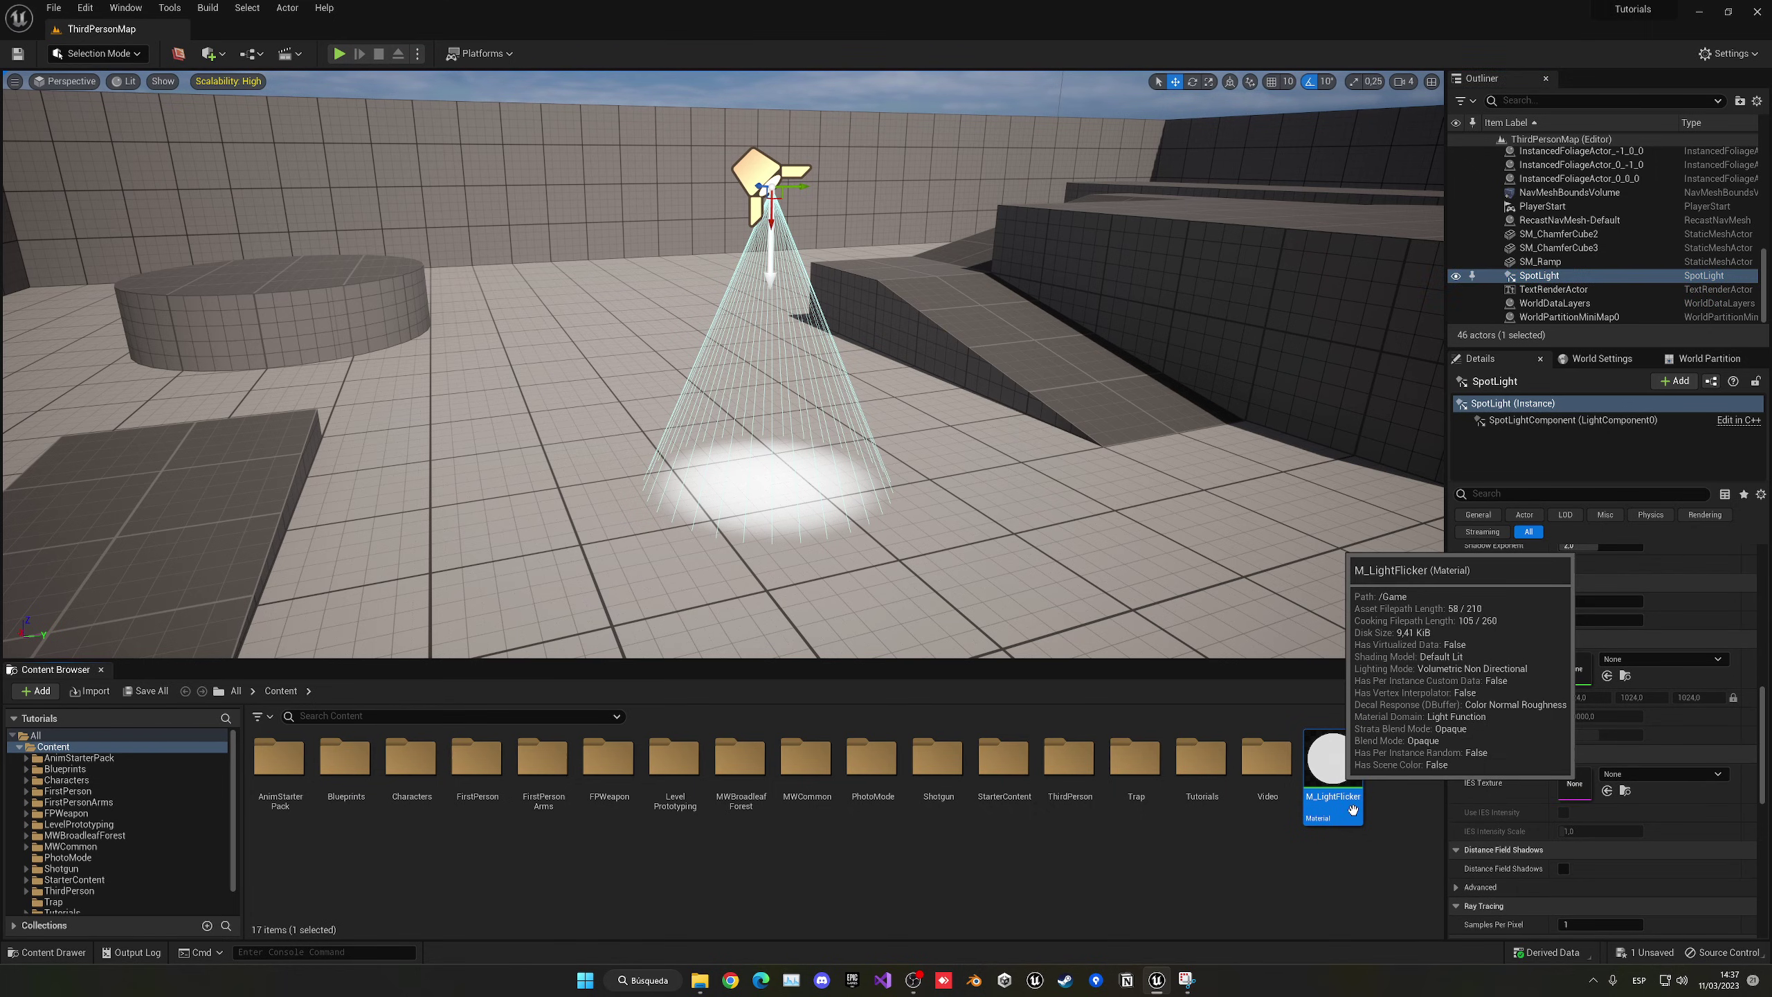
drag(1333, 761, 1591, 672)
scroll(893, 397, up, 5)
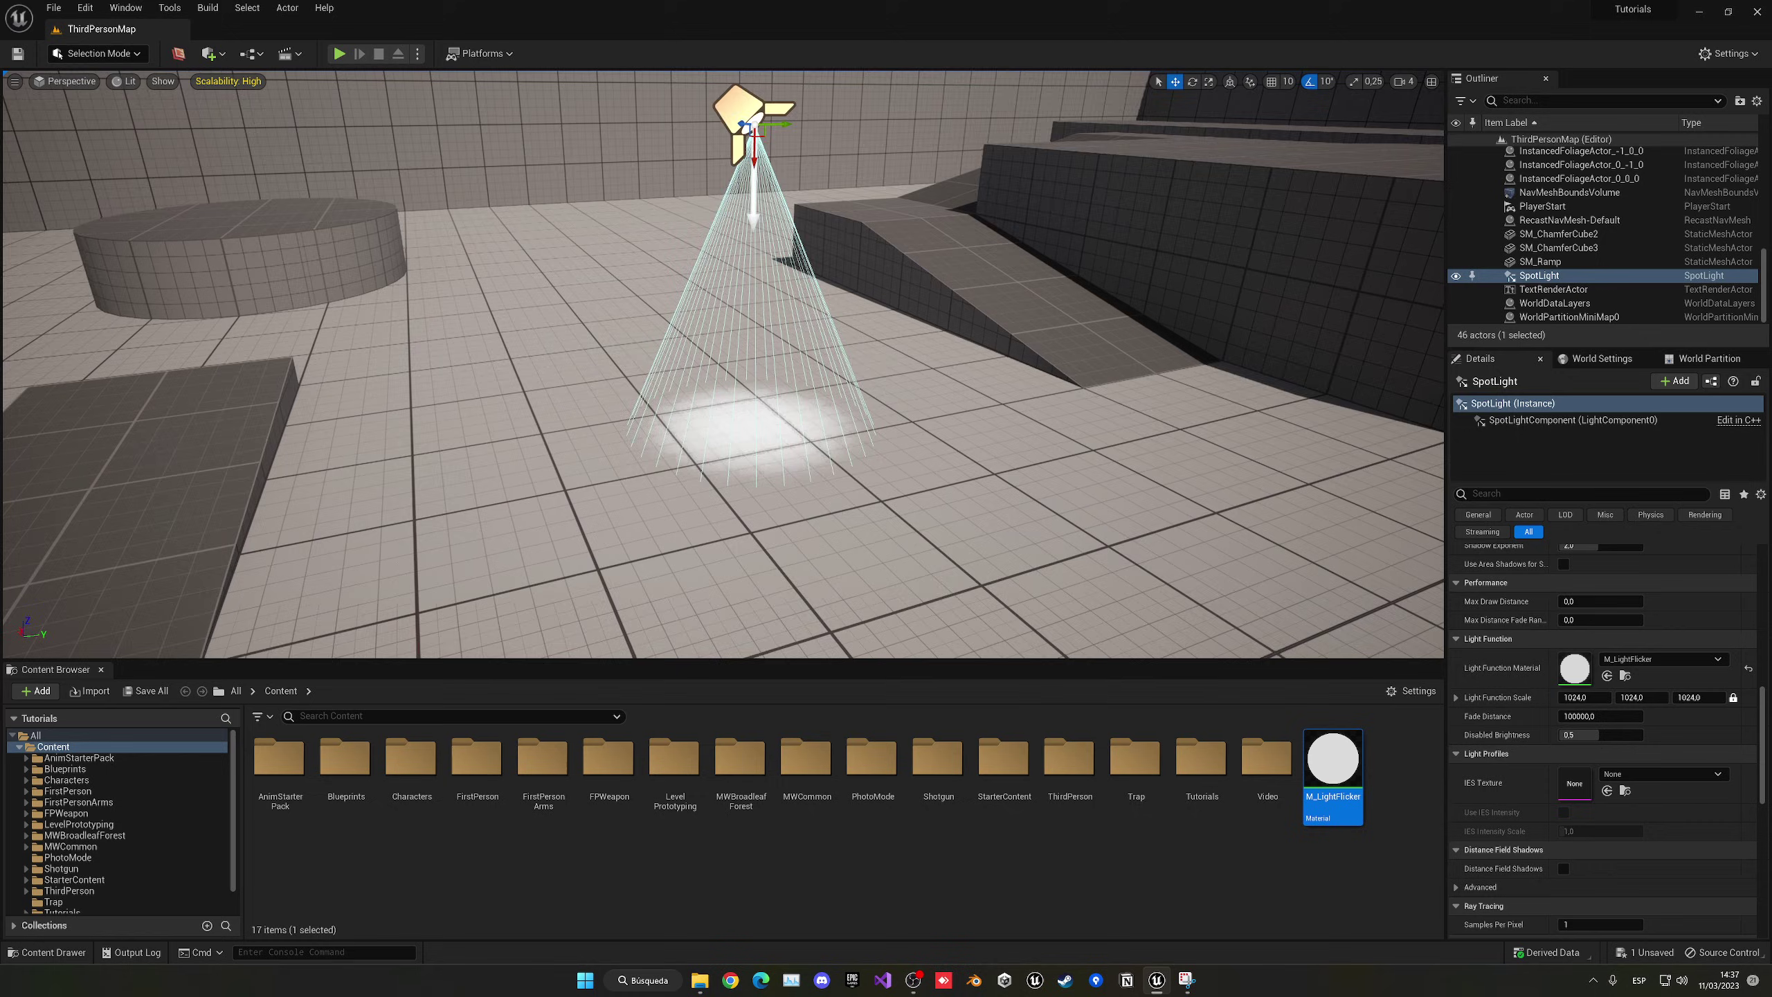
Play the level briefly and stop it to view the spot light with its light function
click(339, 54)
key(Escape)
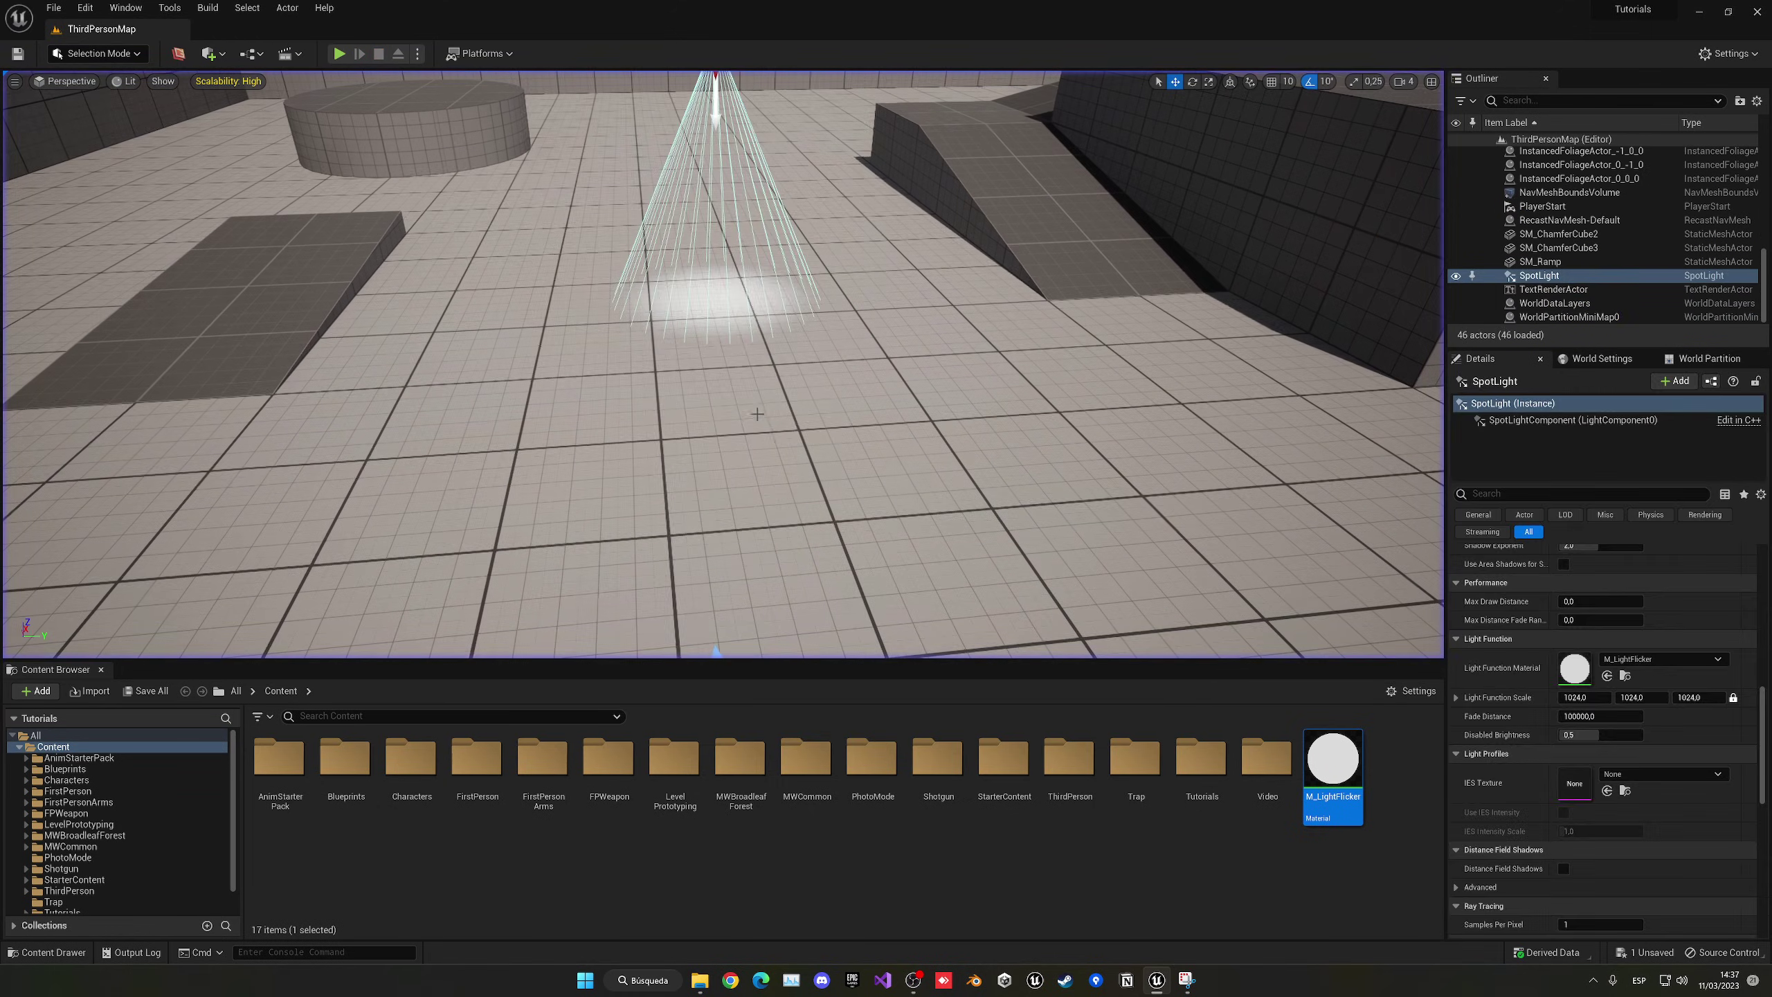
key(s)
right_drag(757, 414, 746, 364)
Collapse the Block01, Block02, Block03, Cylinder, Lighting and Playground folders in the Outliner
scroll(1593, 215, up, 12)
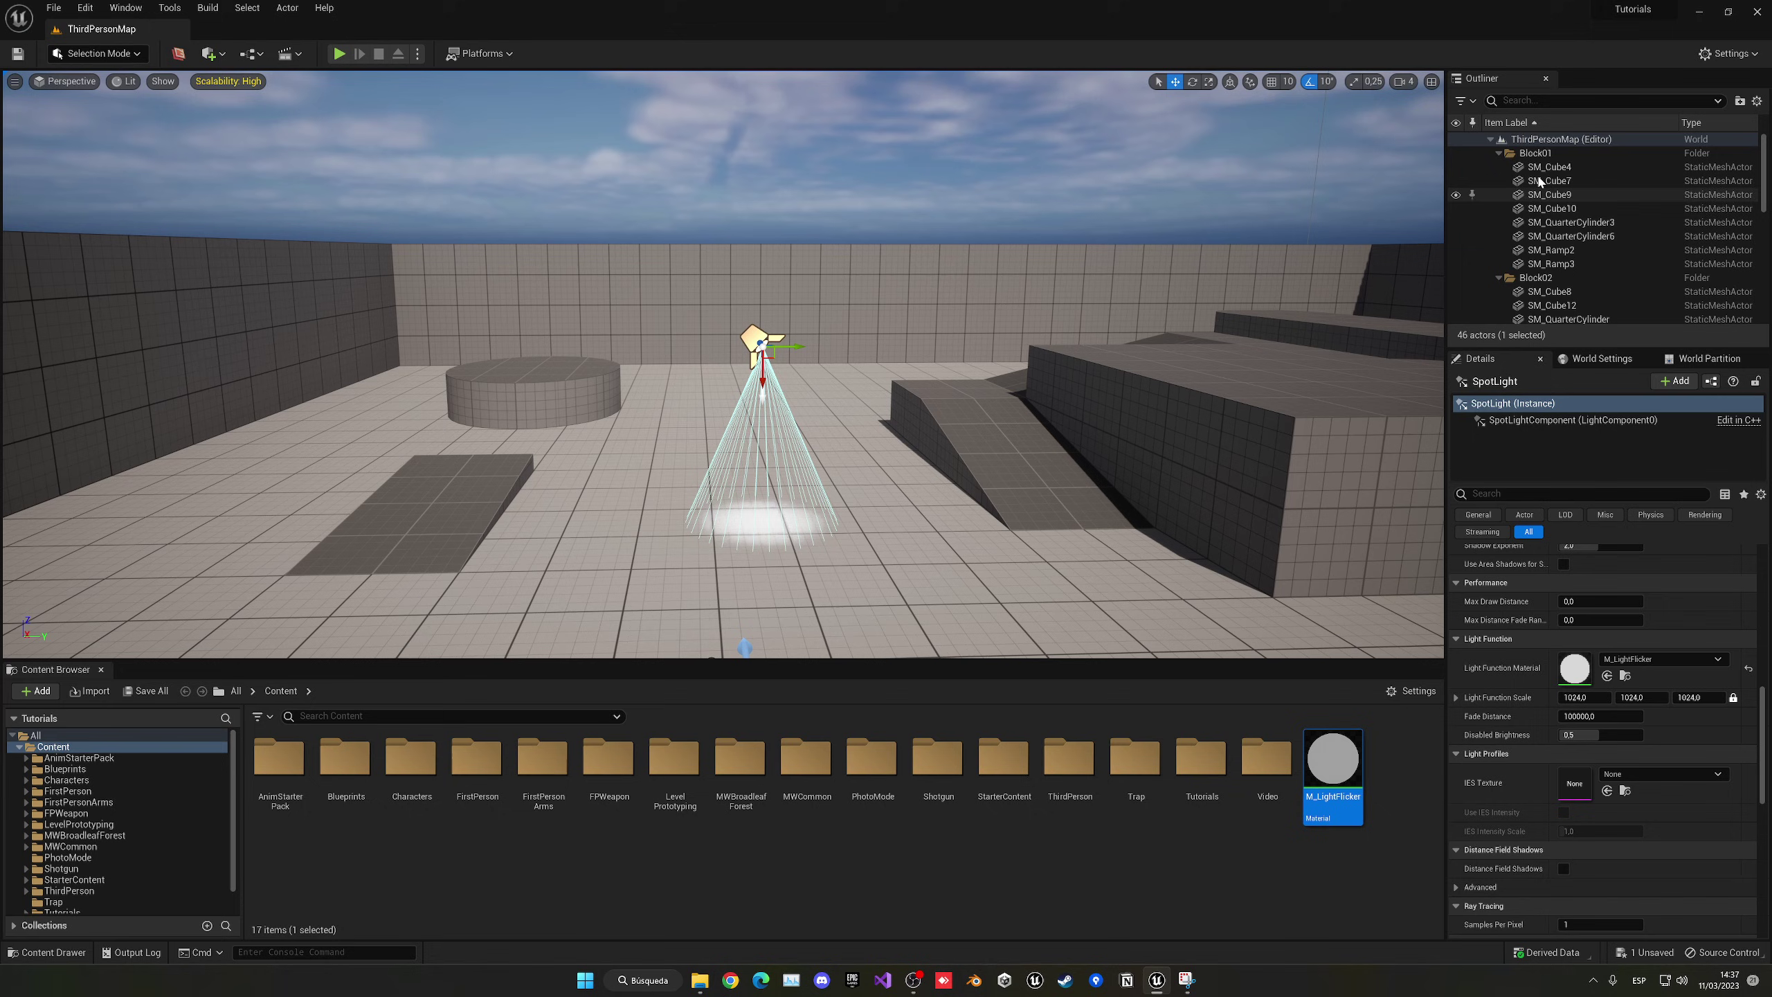
click(1498, 153)
click(1498, 167)
click(1498, 181)
click(1498, 194)
click(1498, 209)
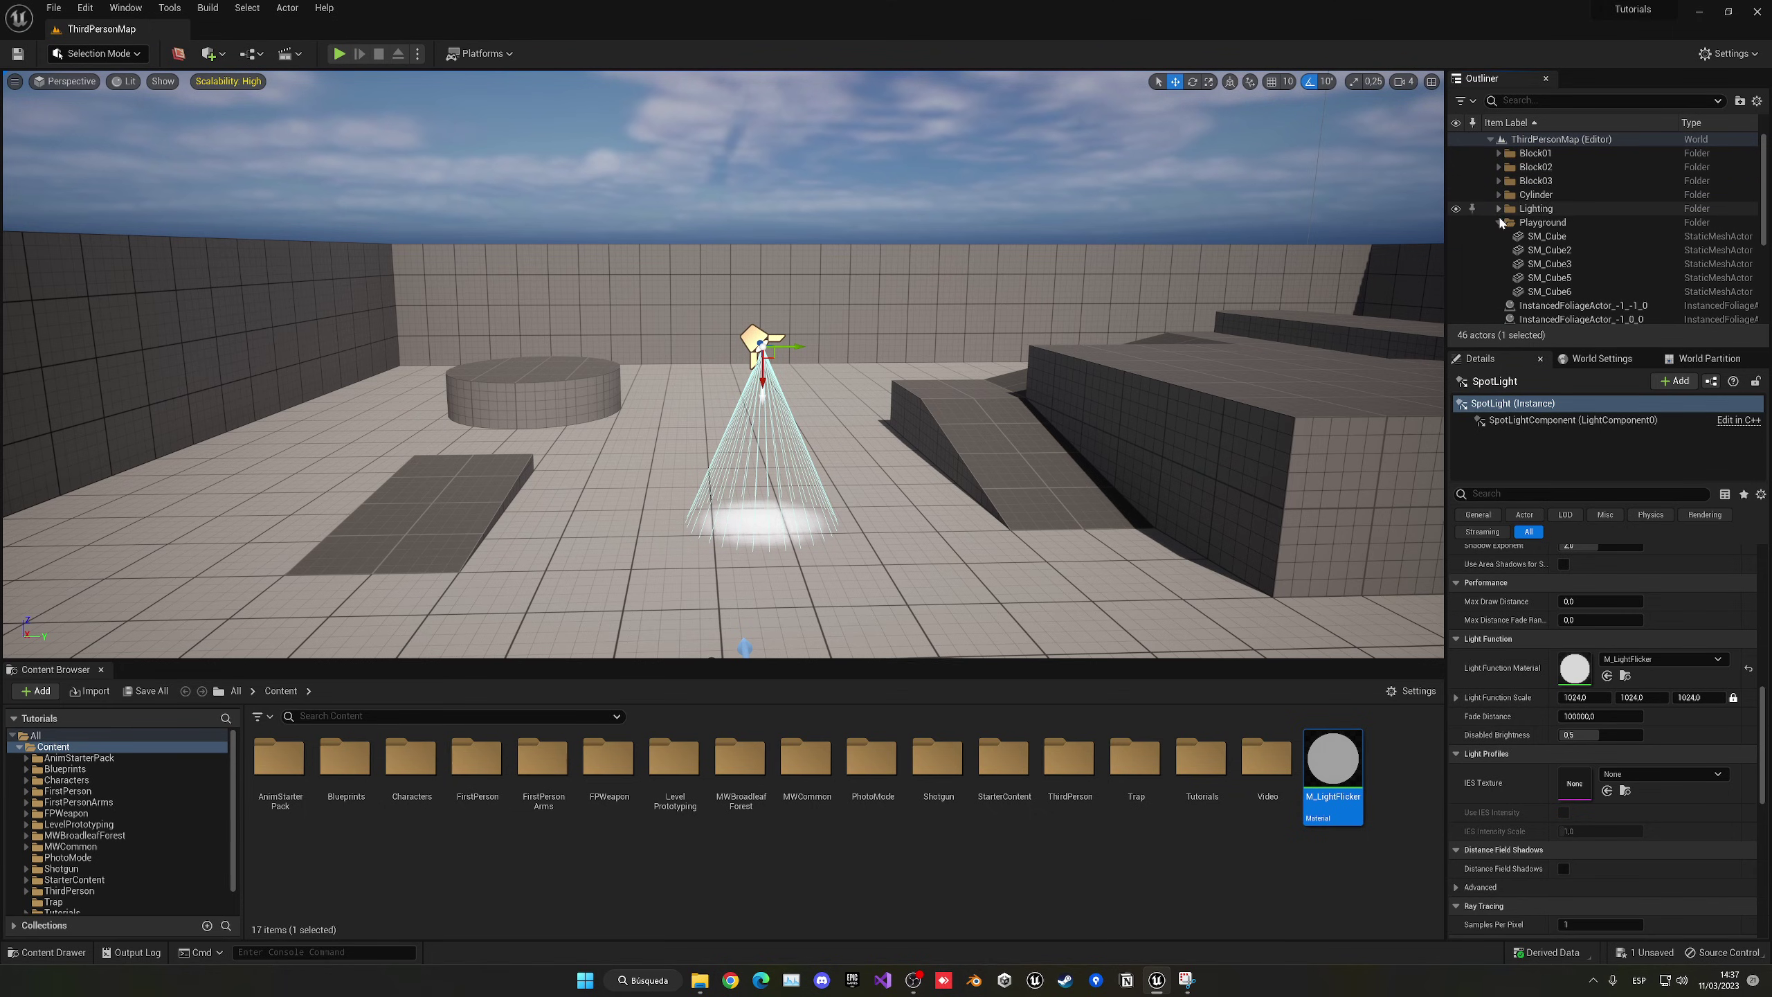
click(1499, 222)
scroll(1511, 236, down, 5)
scroll(1586, 294, up, 4)
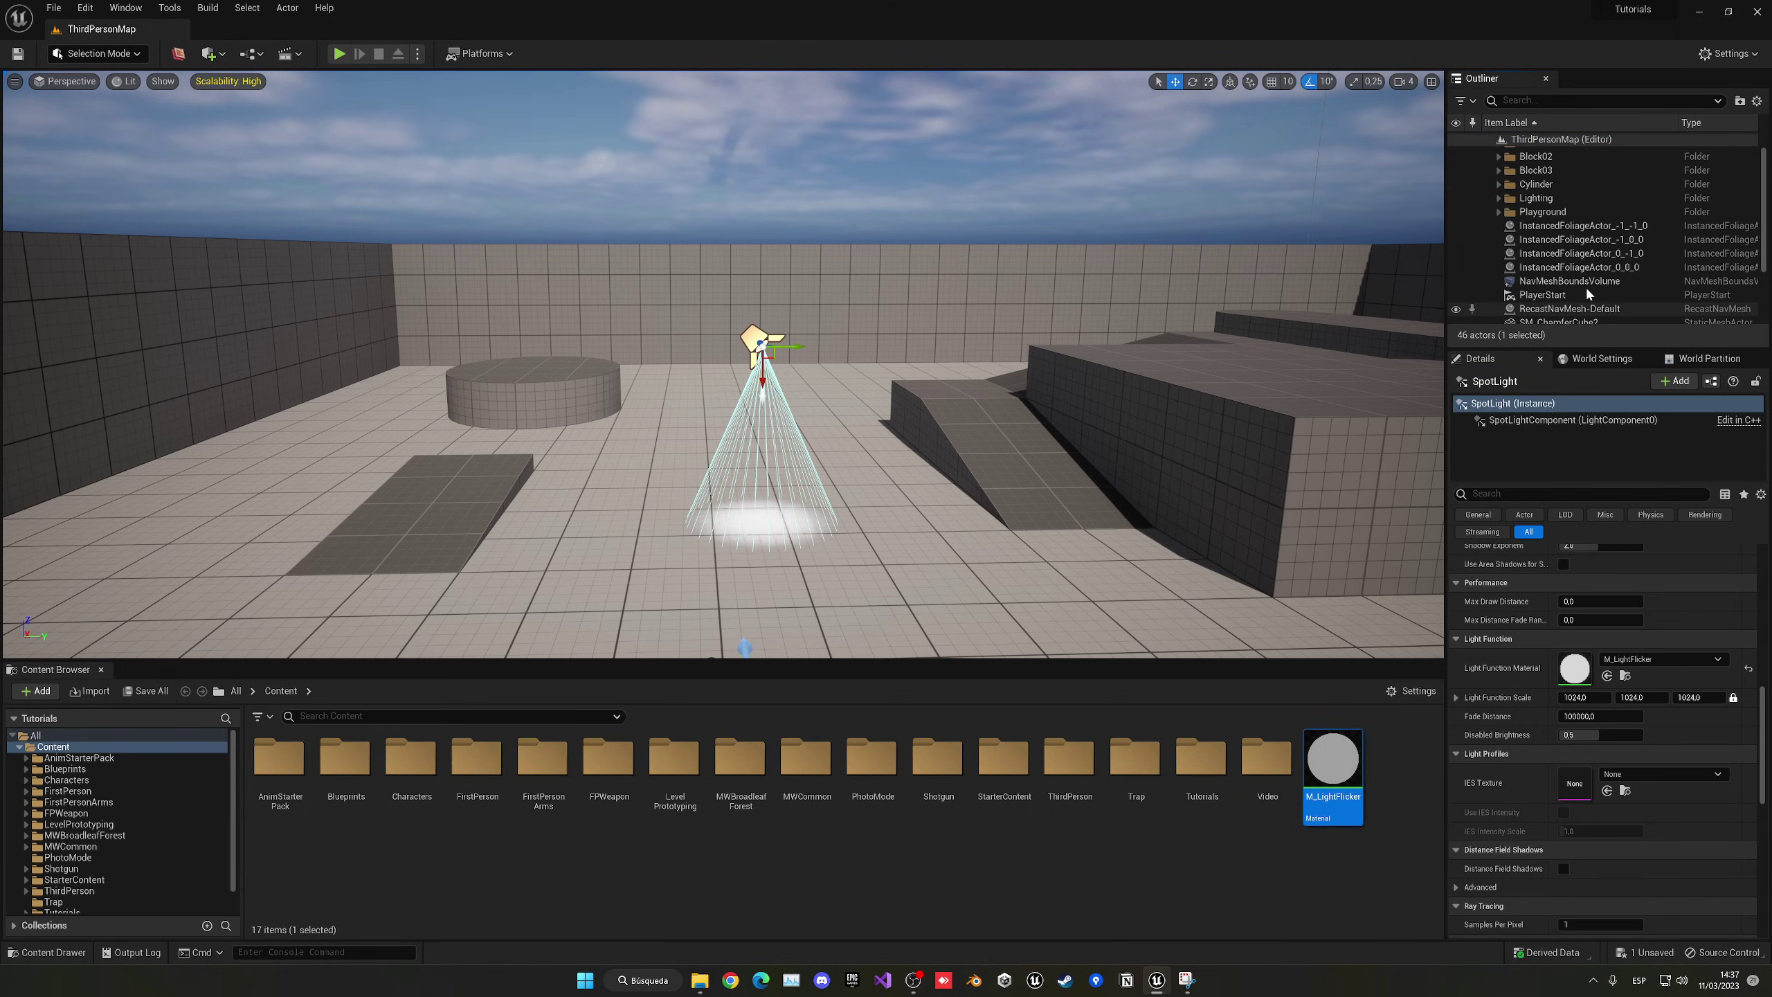
Lower the intensity of the DirectionalLight in the Lighting folder to about 0.4 lux to darken the scene
scroll(1588, 295, up, 1)
click(1499, 208)
click(1553, 223)
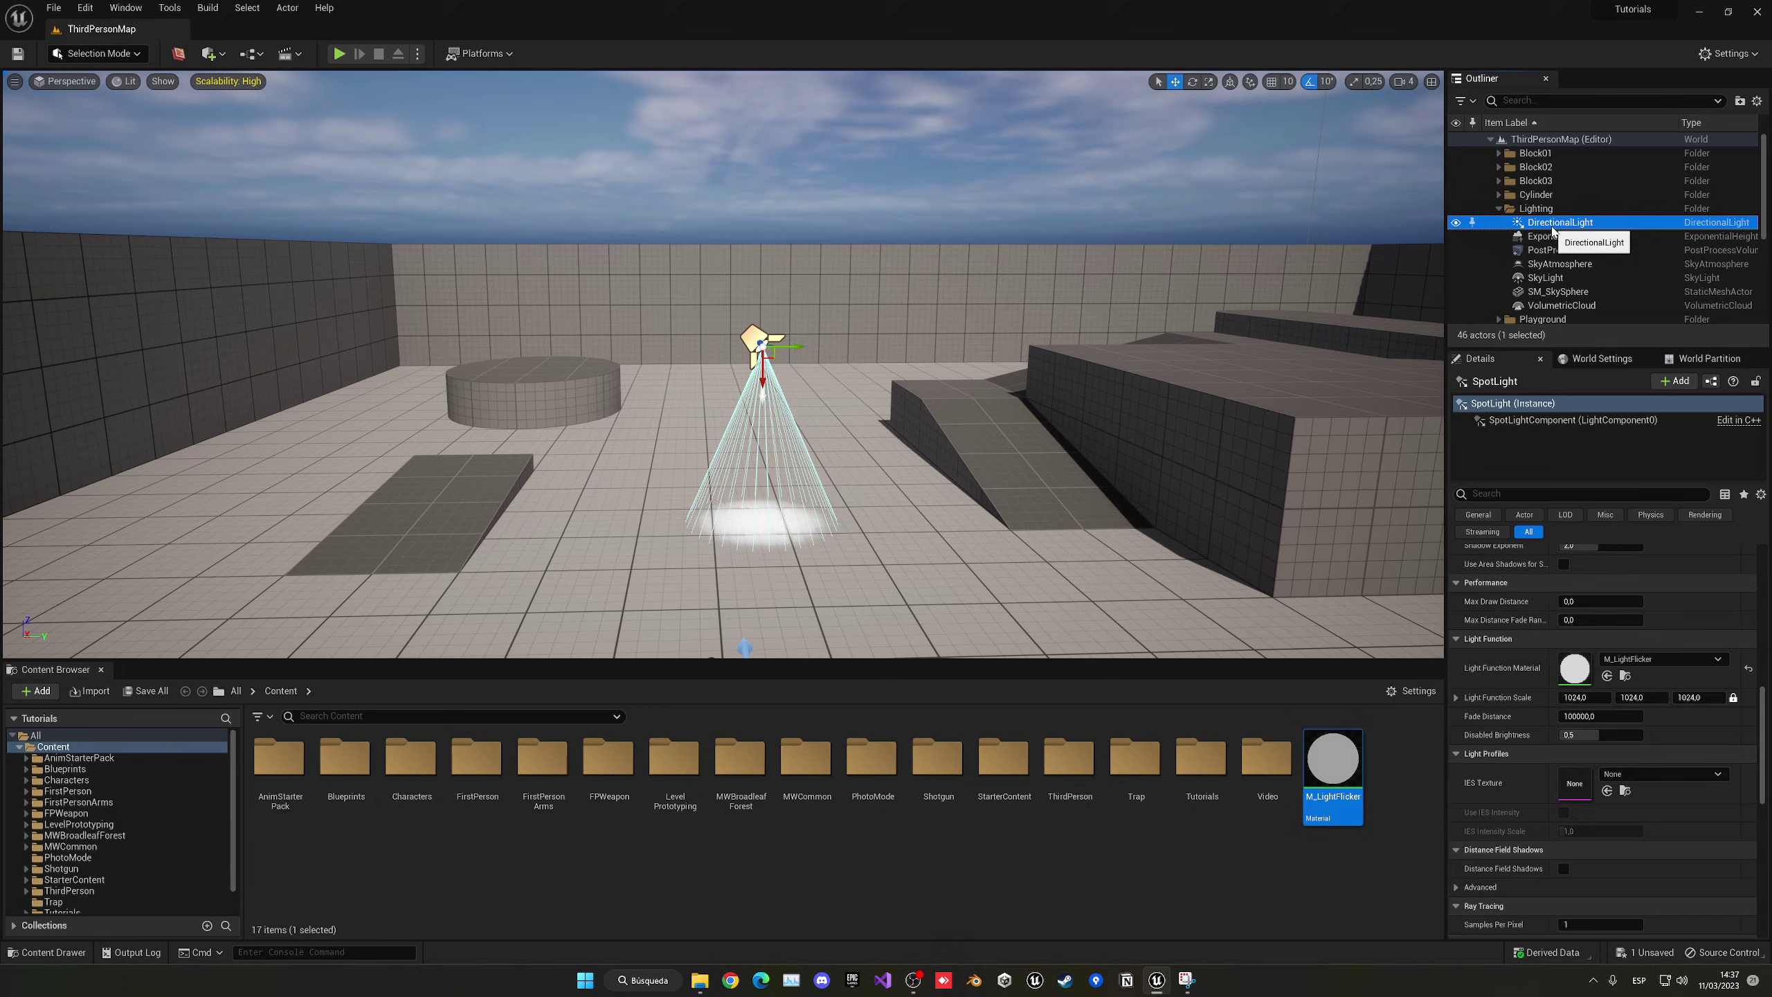
scroll(1585, 646, up, 5)
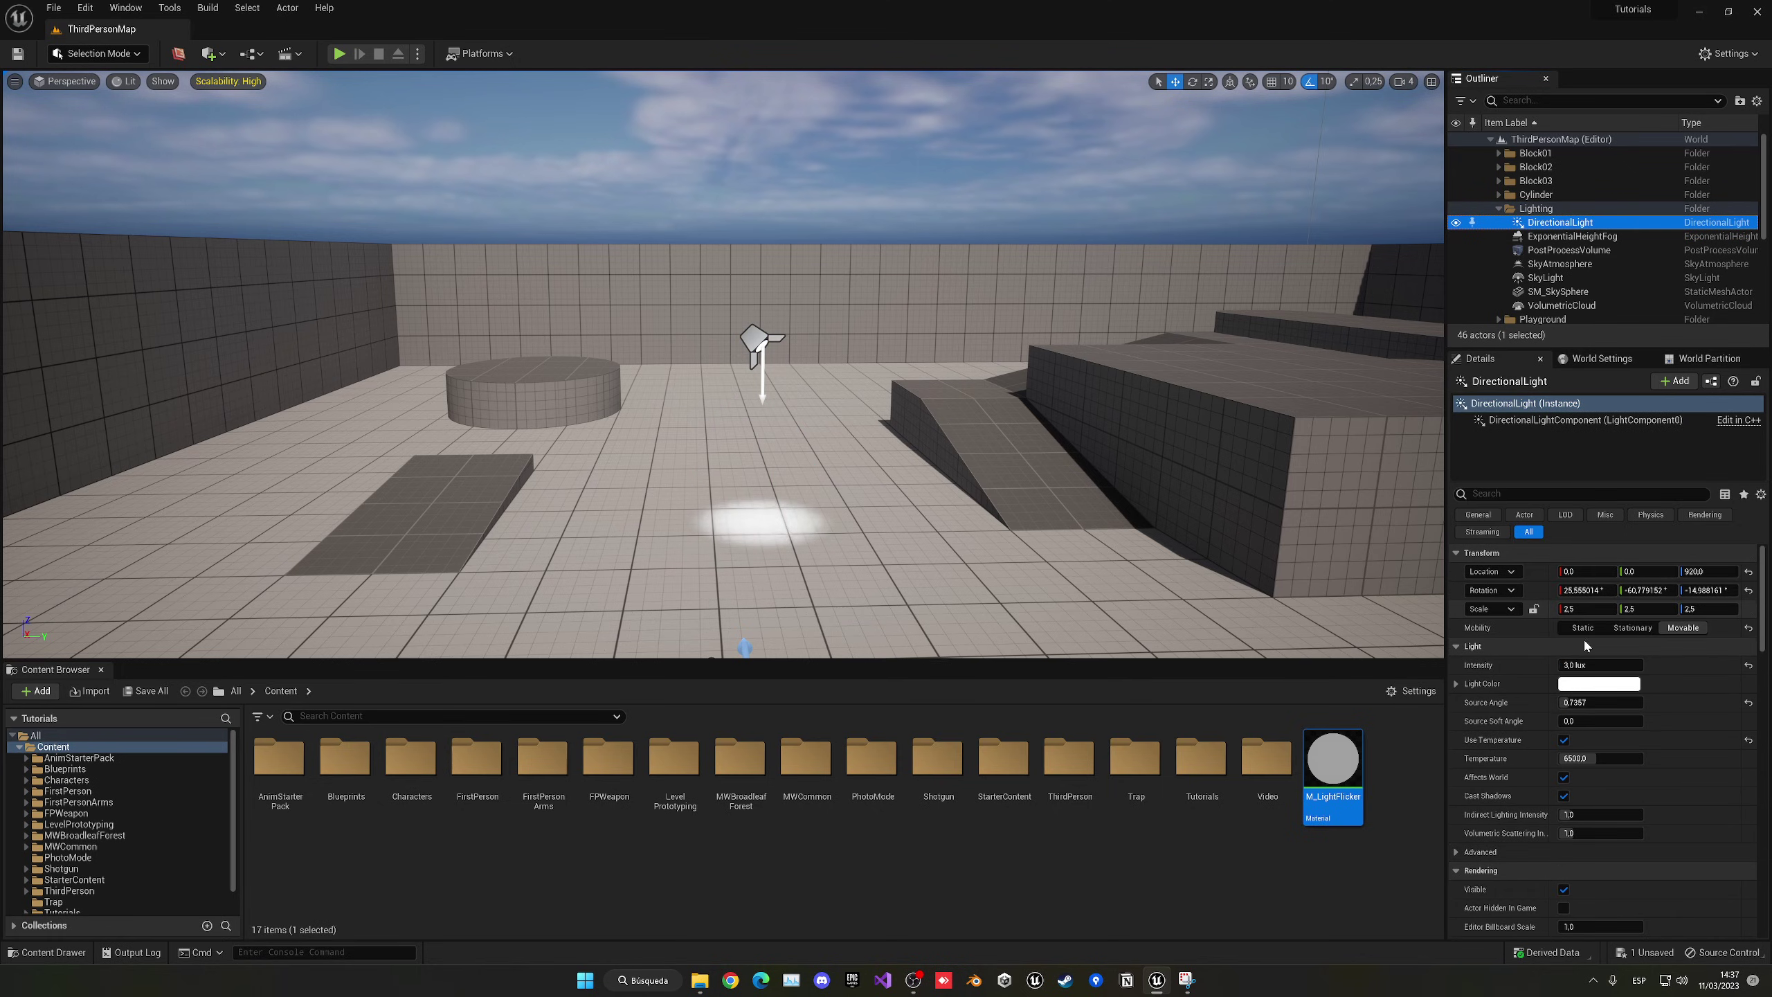
drag(1595, 664, 1567, 665)
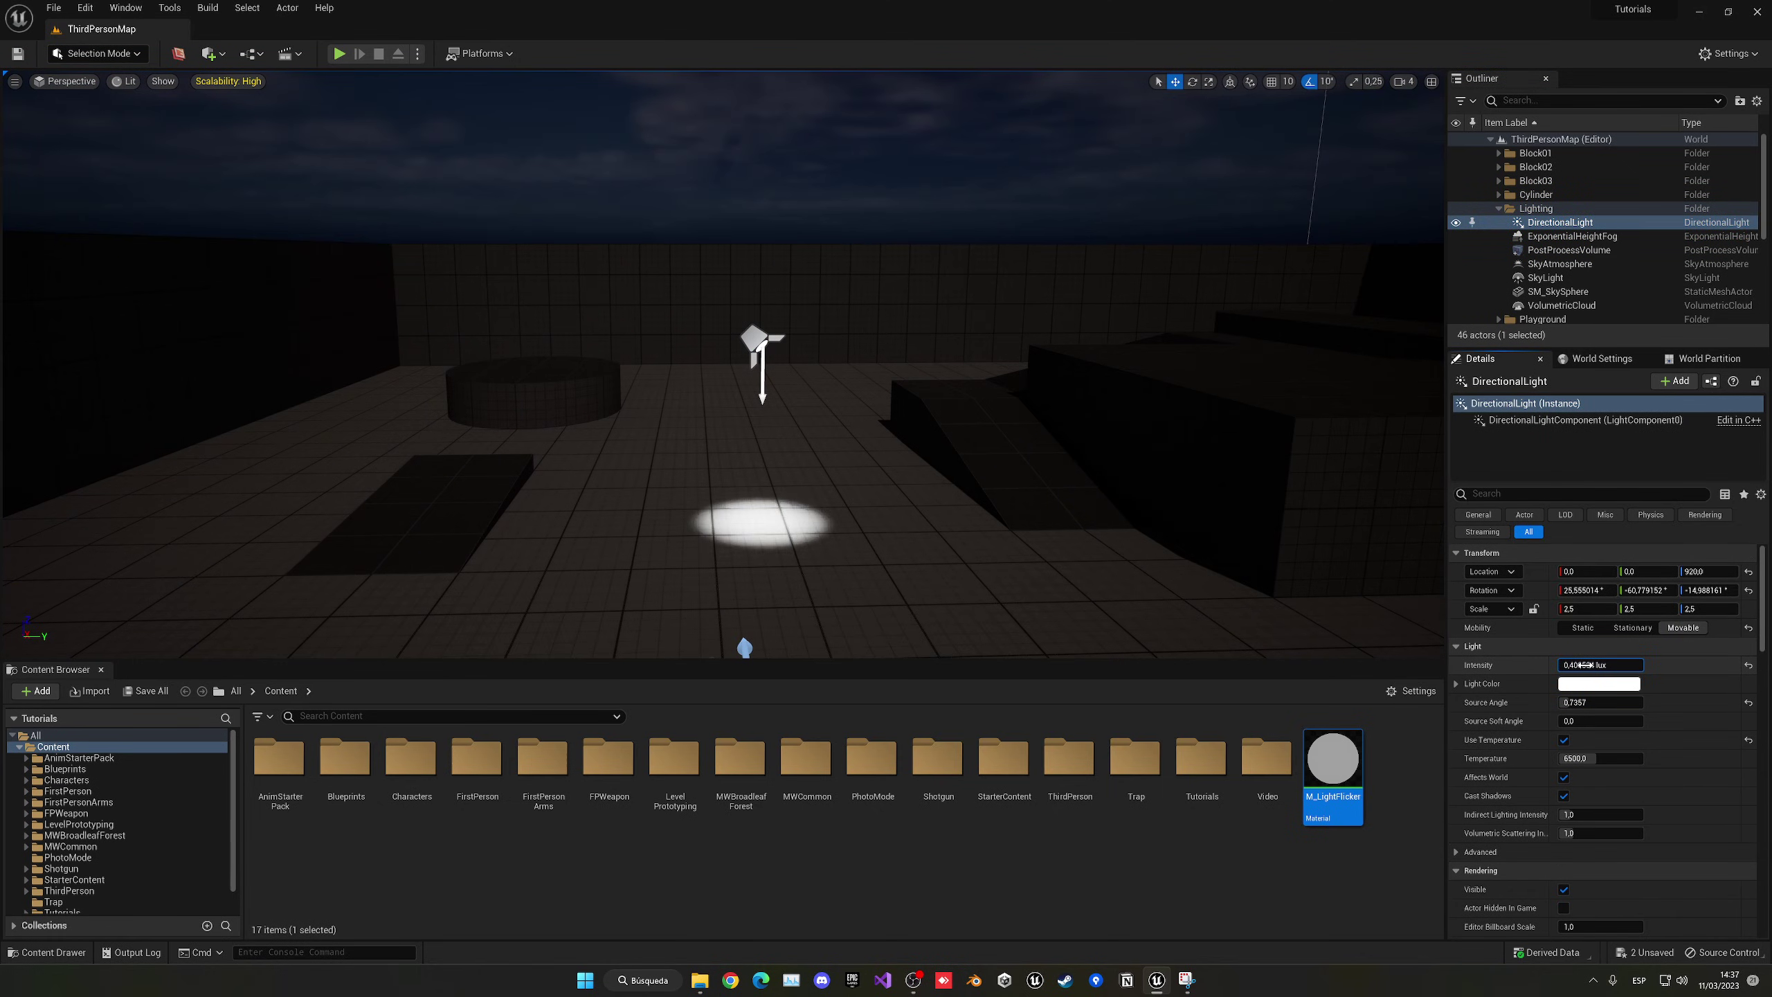
mouse_move(1016, 451)
right_down()
mouse_move(1022, 533)
mouse_move(1016, 454)
right_up()
key(w)
key(s)
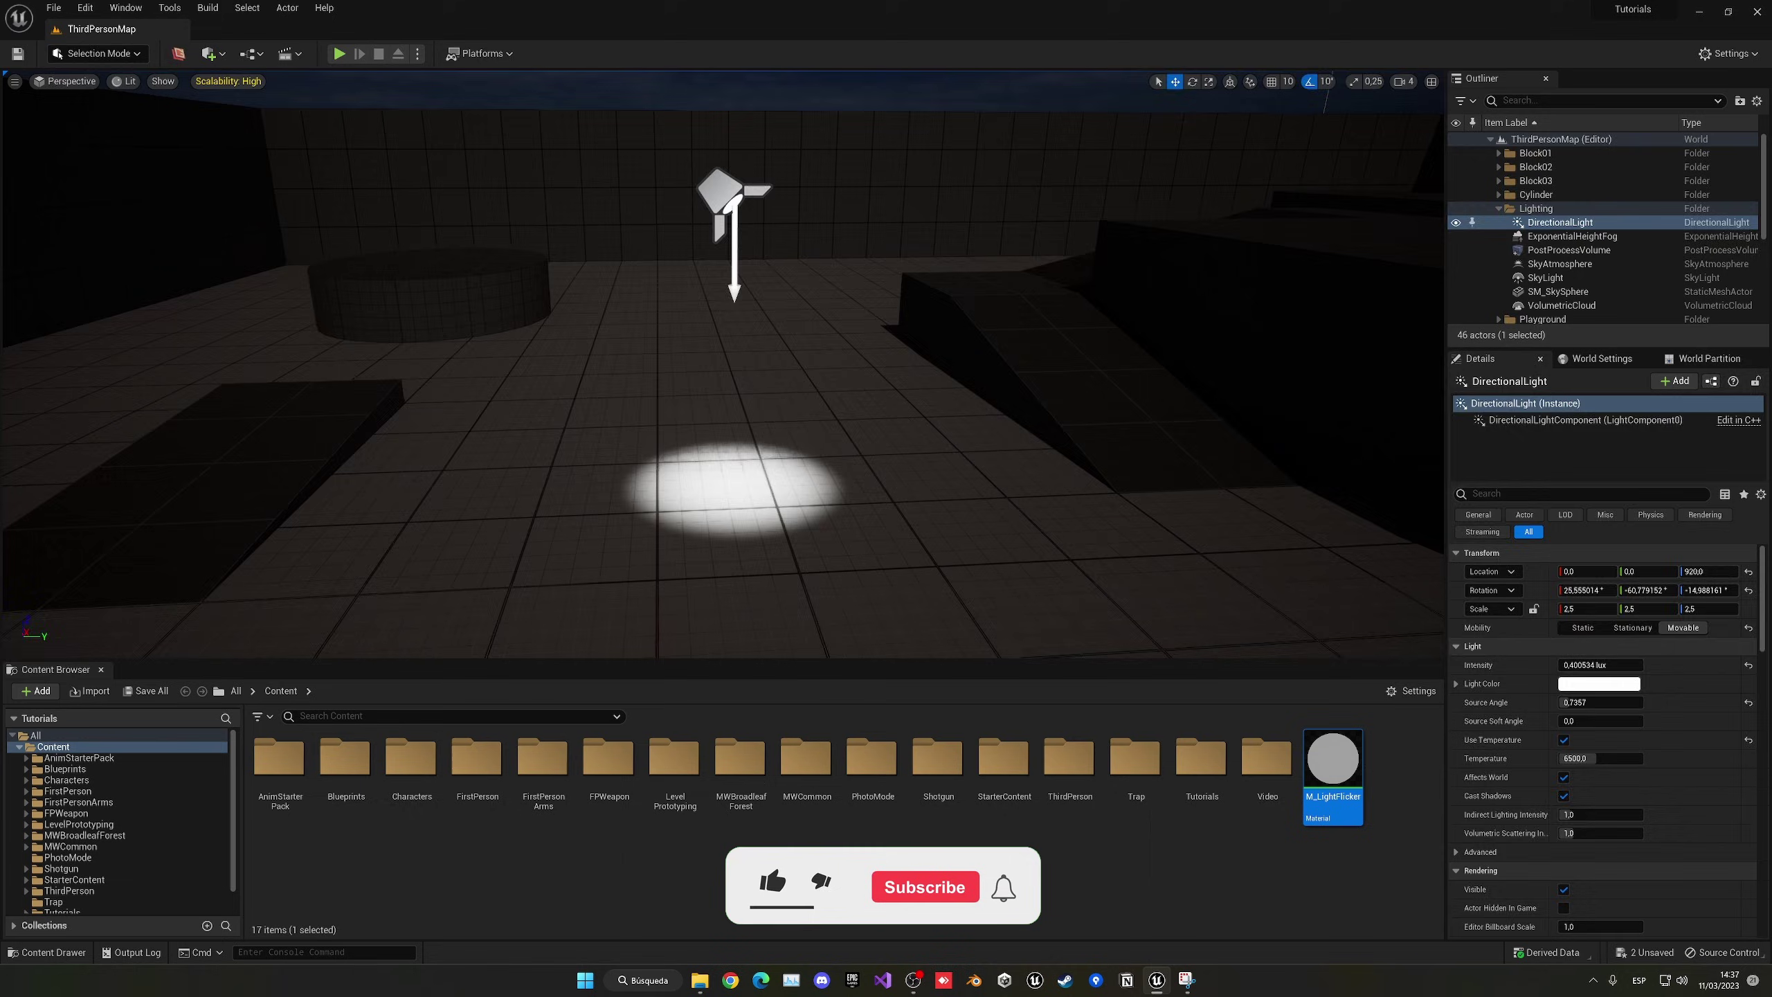
Play the level and walk the character into the spot light's cone to check the flicker in the dark scene
key(w)
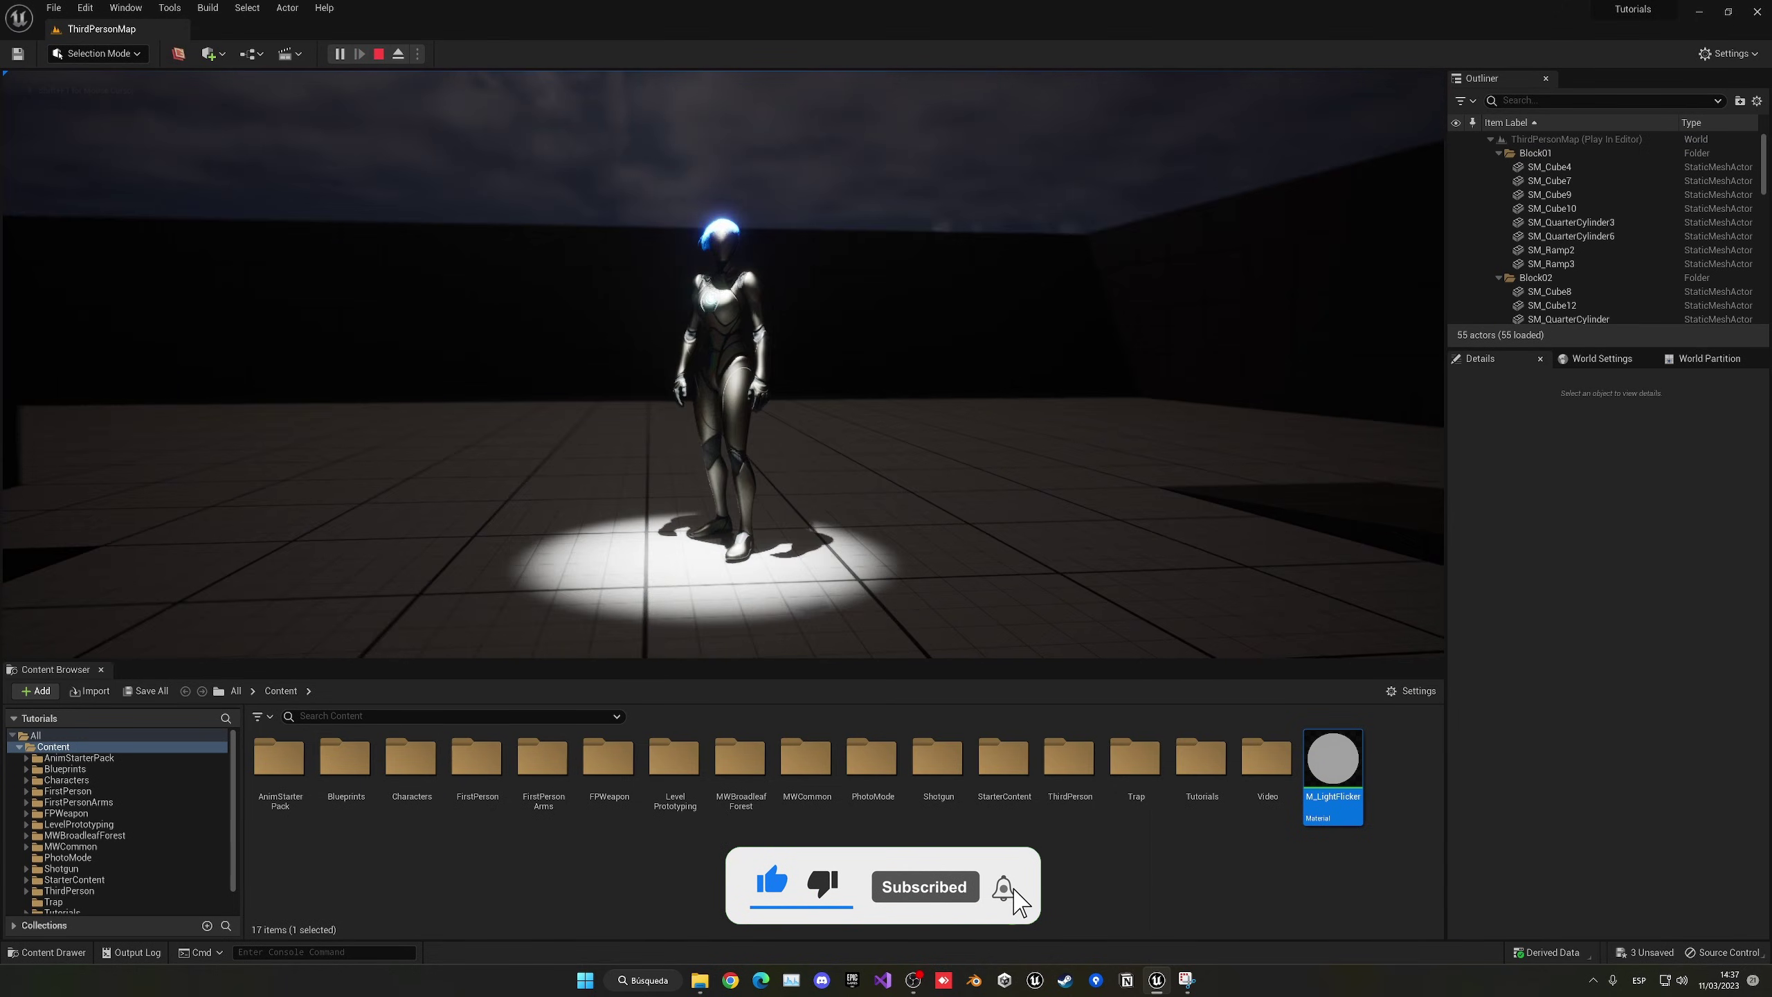
key(w)
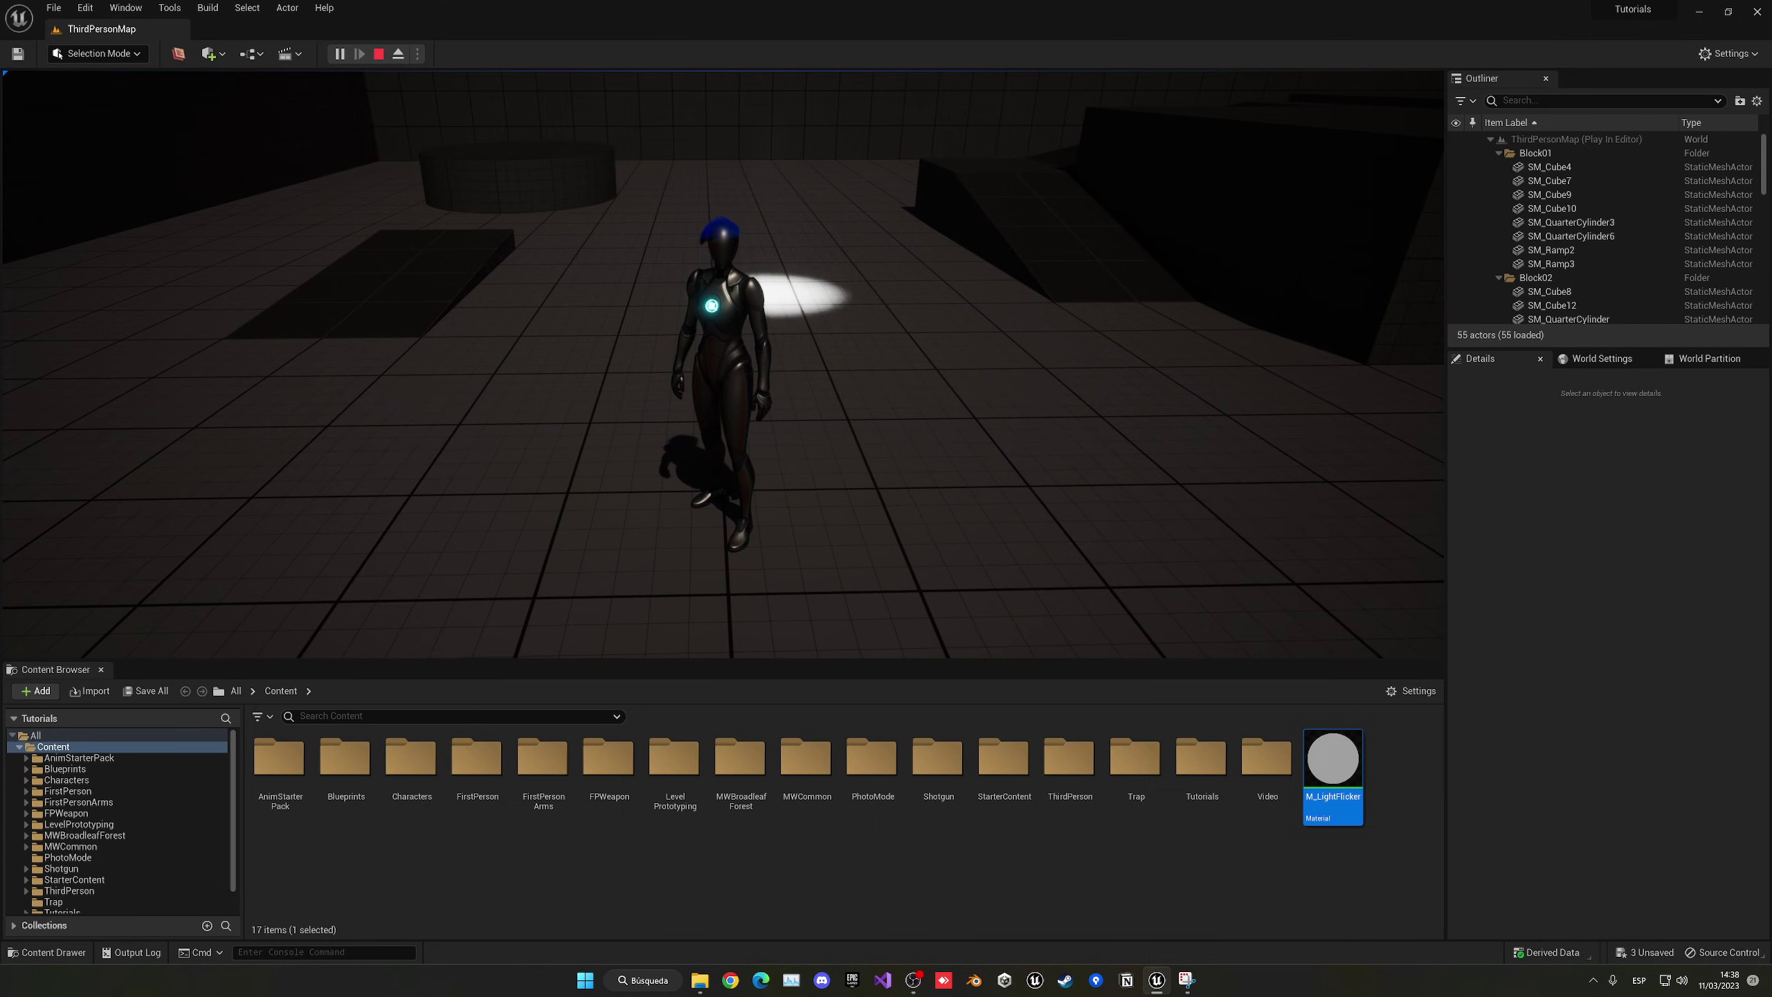
key(w)
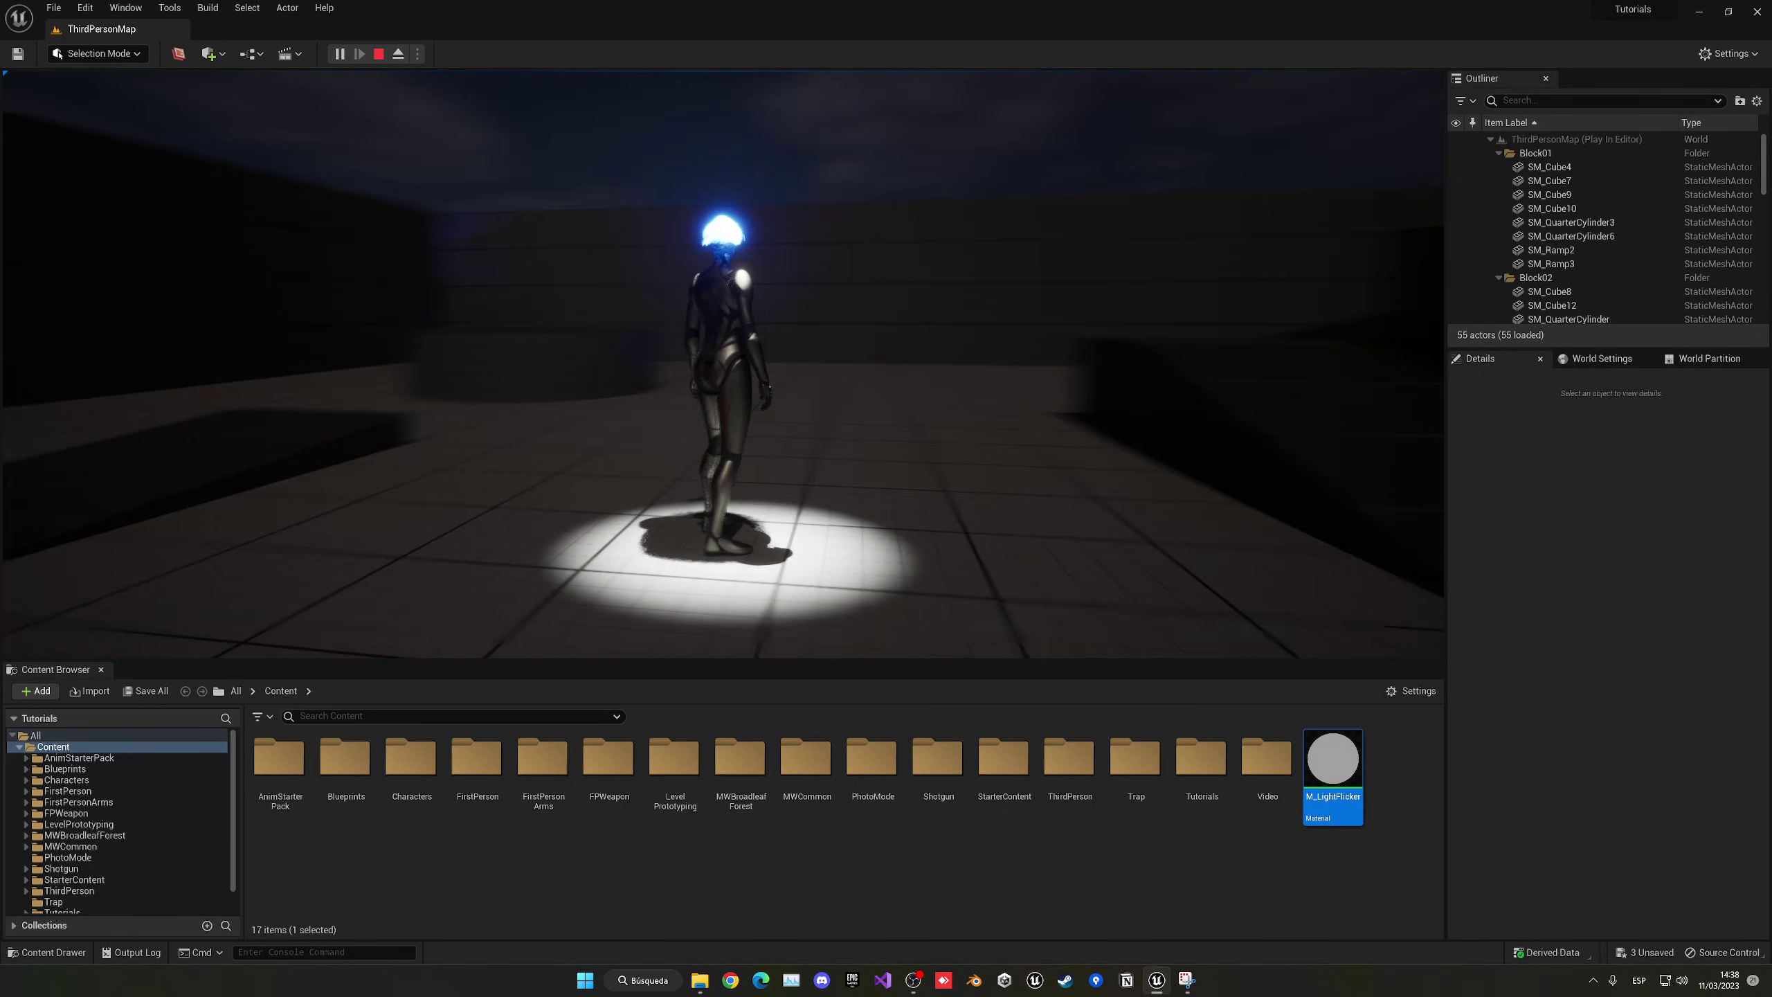
key(d)
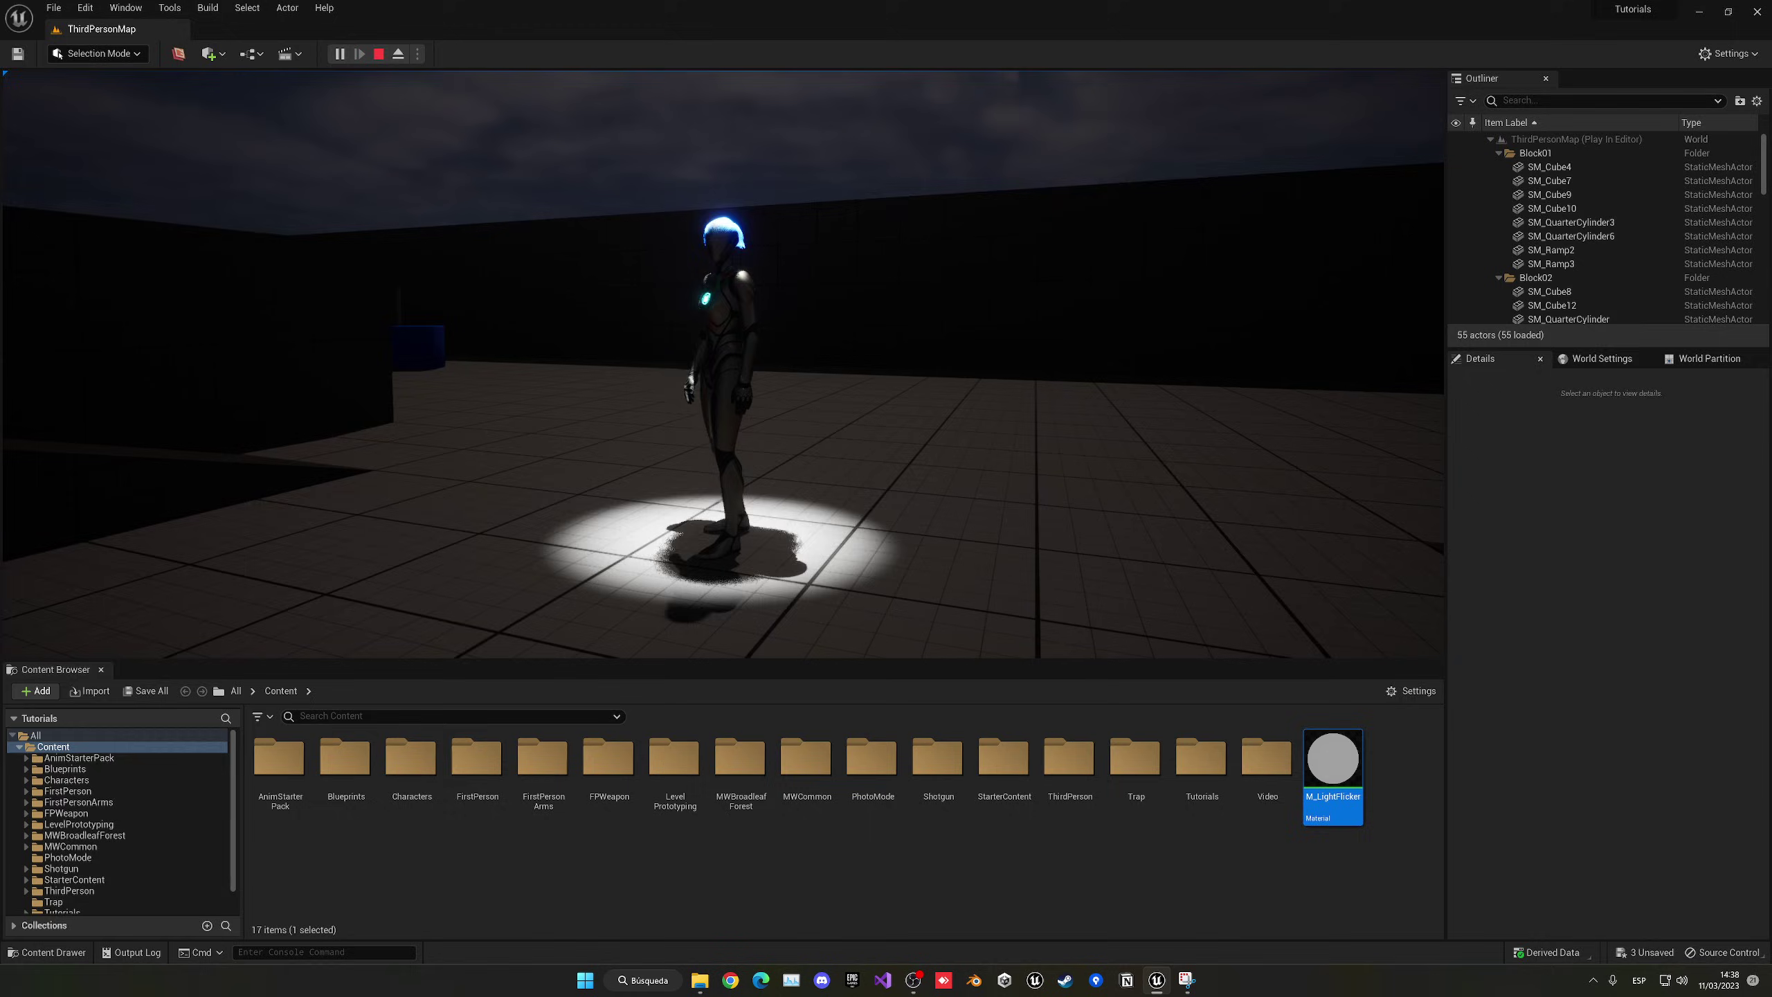